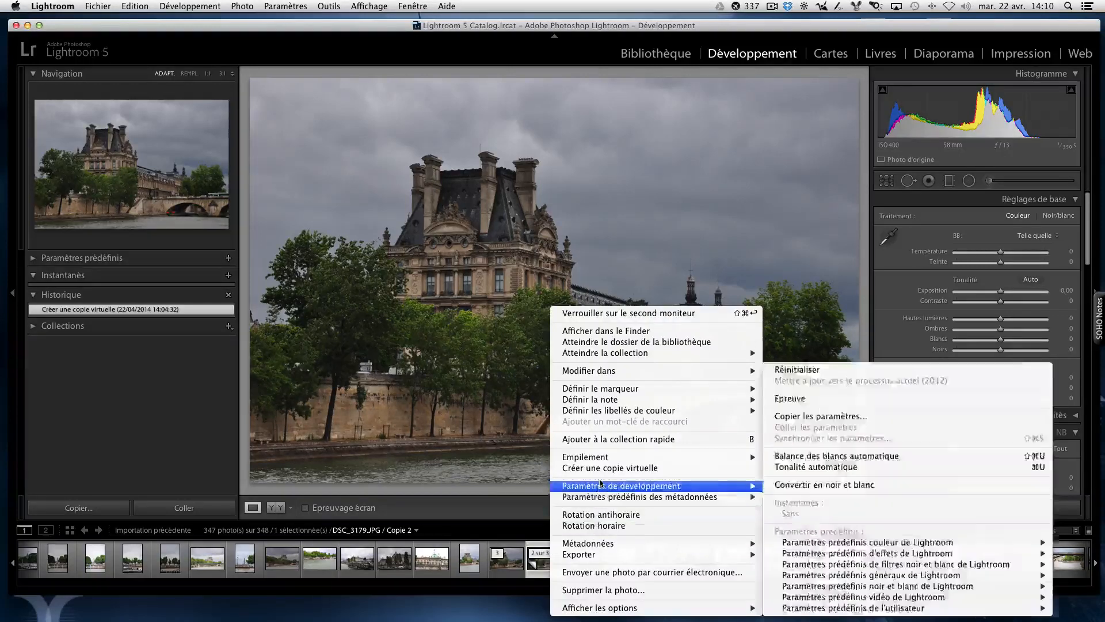
Step: Create a virtual copy of the photo and set Hautes lumières to −100, Ombres to +100, Blancs to +75 and Noirs to −54
left_click(597, 468)
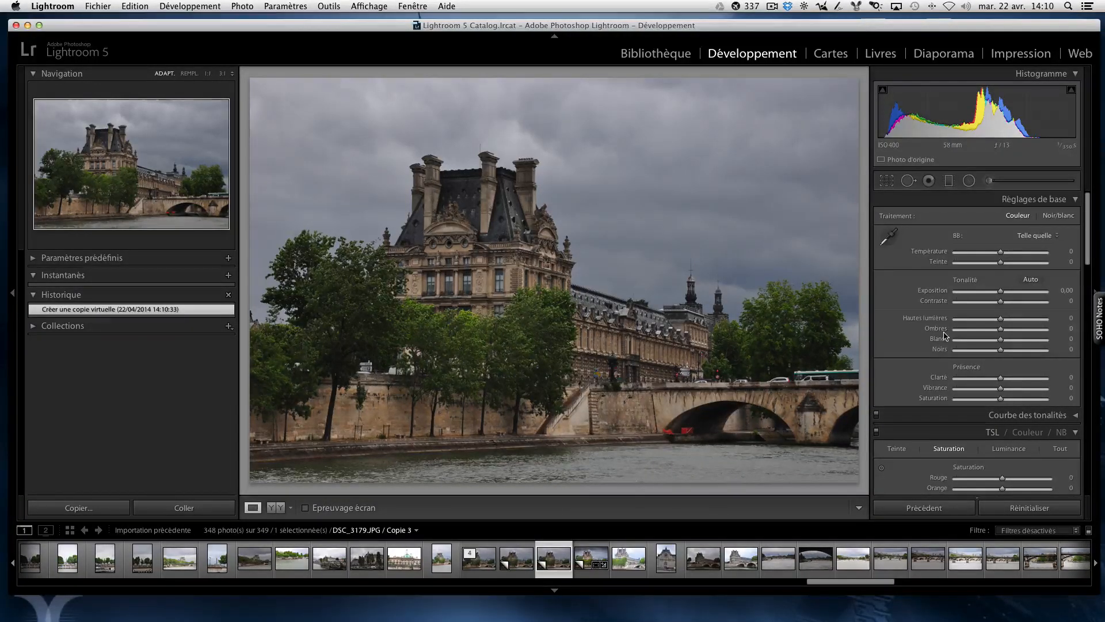
left_click_drag(1000, 320, 1052, 331)
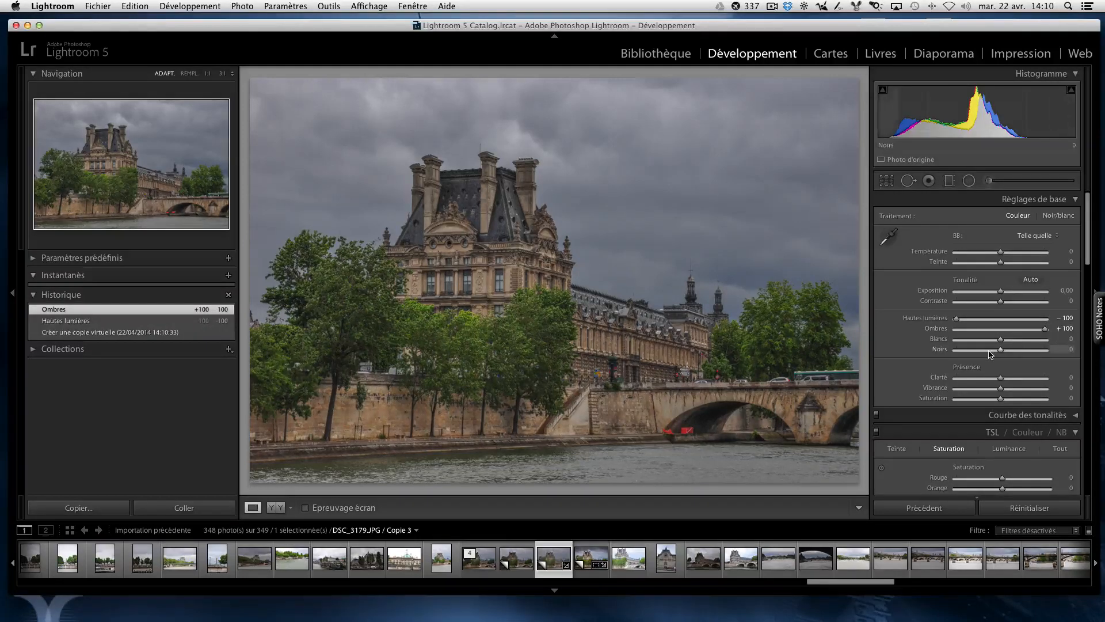
scroll(986, 356, "down", 1)
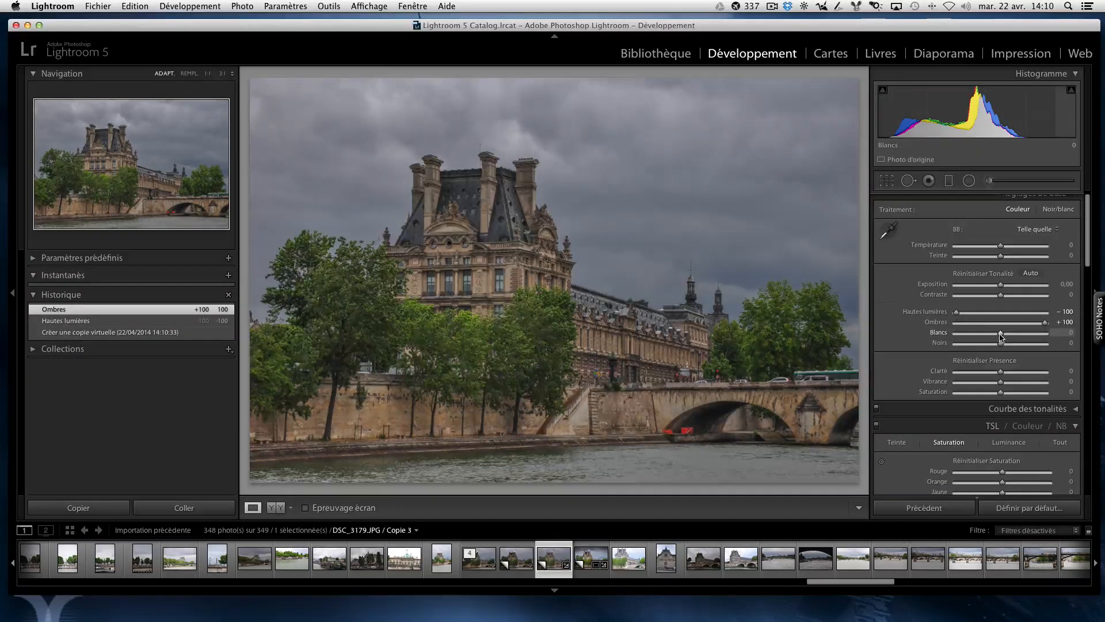
left_click_drag(1000, 333, 976, 349)
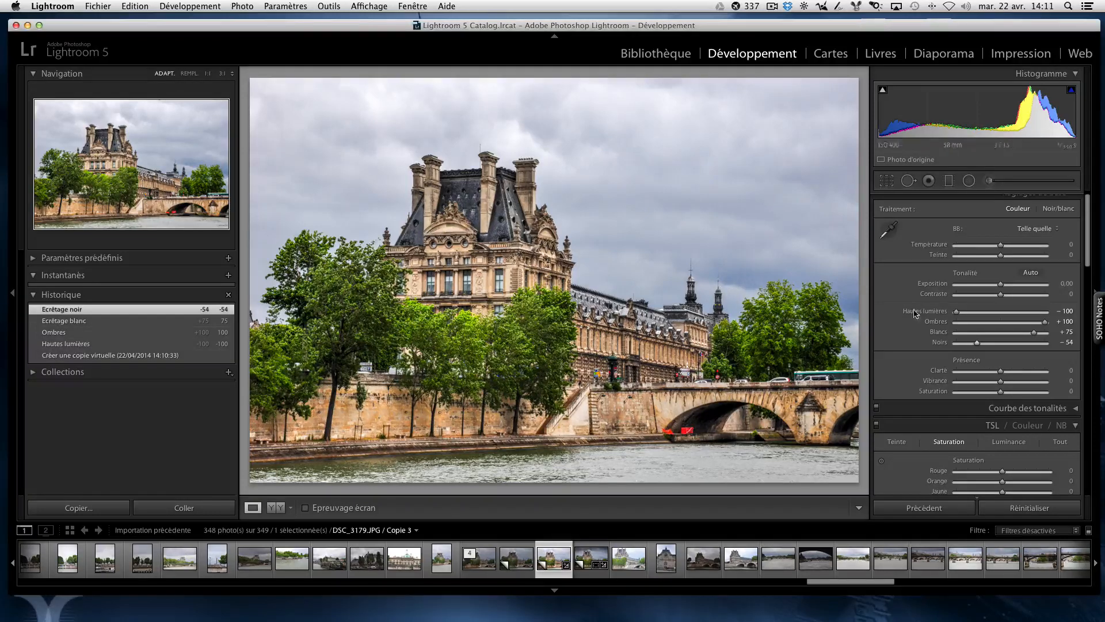
Step: Straighten and crop the photo slightly with a crop angle of 0,76
scroll(922, 258, "down", 1)
left_click(885, 181)
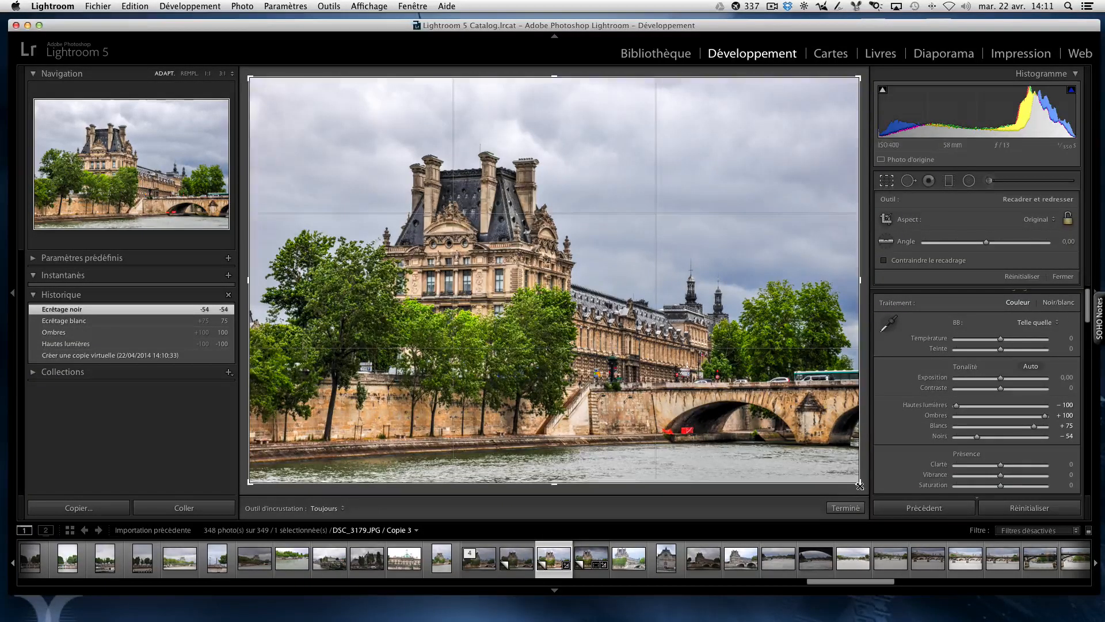
left_click_drag(861, 485, 858, 485)
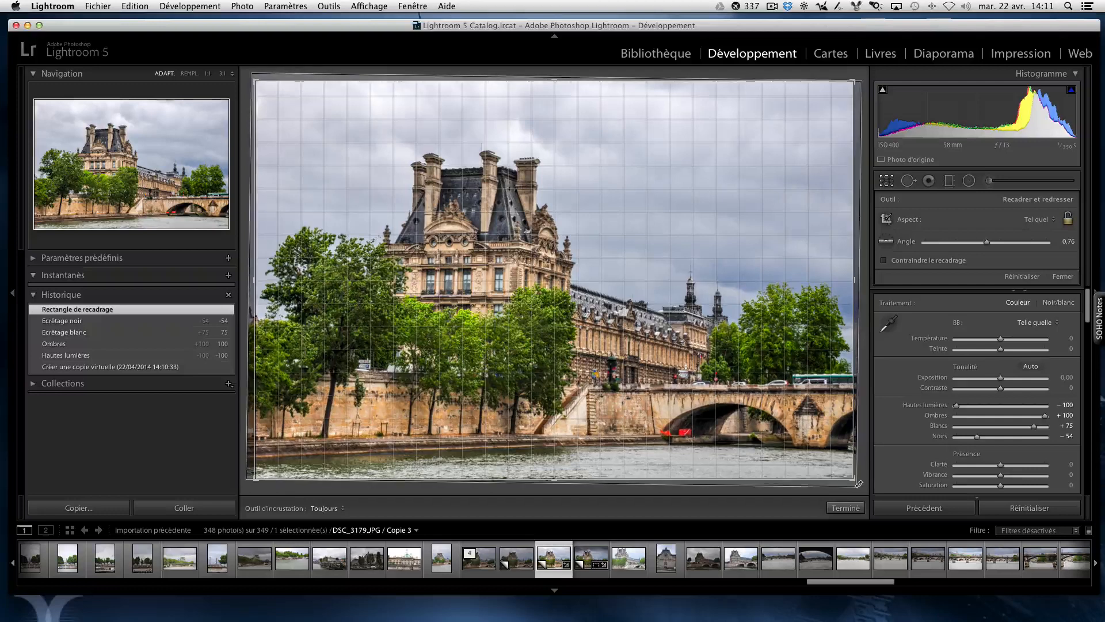
left_click(853, 508)
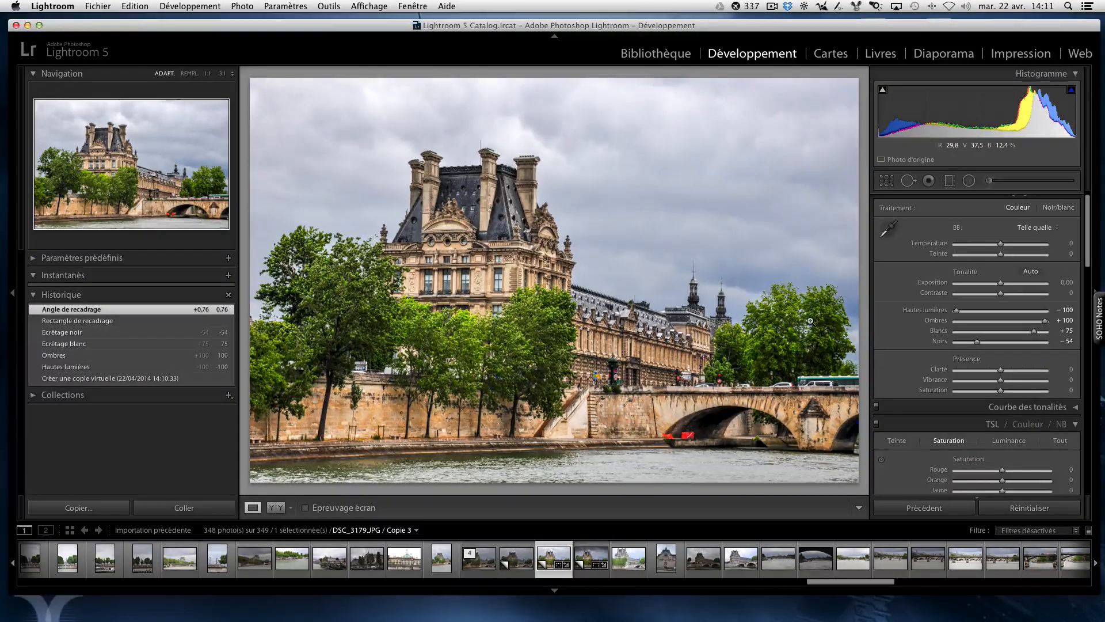
Step: Add a wide radial filter with the Contraste effect across the sky, plus a small narrow one near the photo's right edge
key("j")
left_click(969, 180)
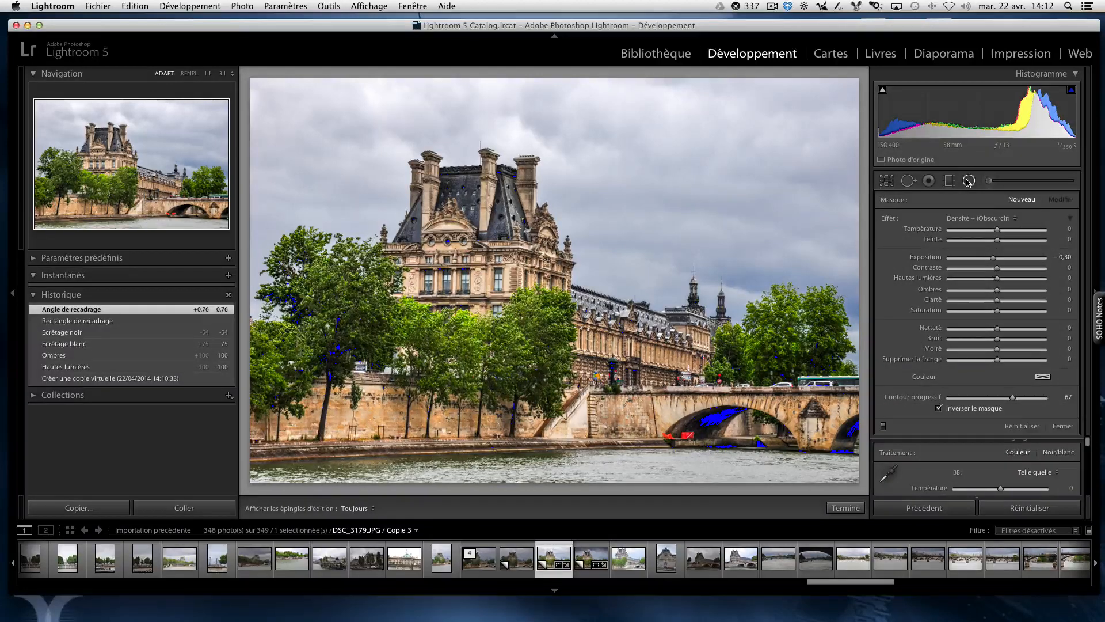
left_click(1012, 218)
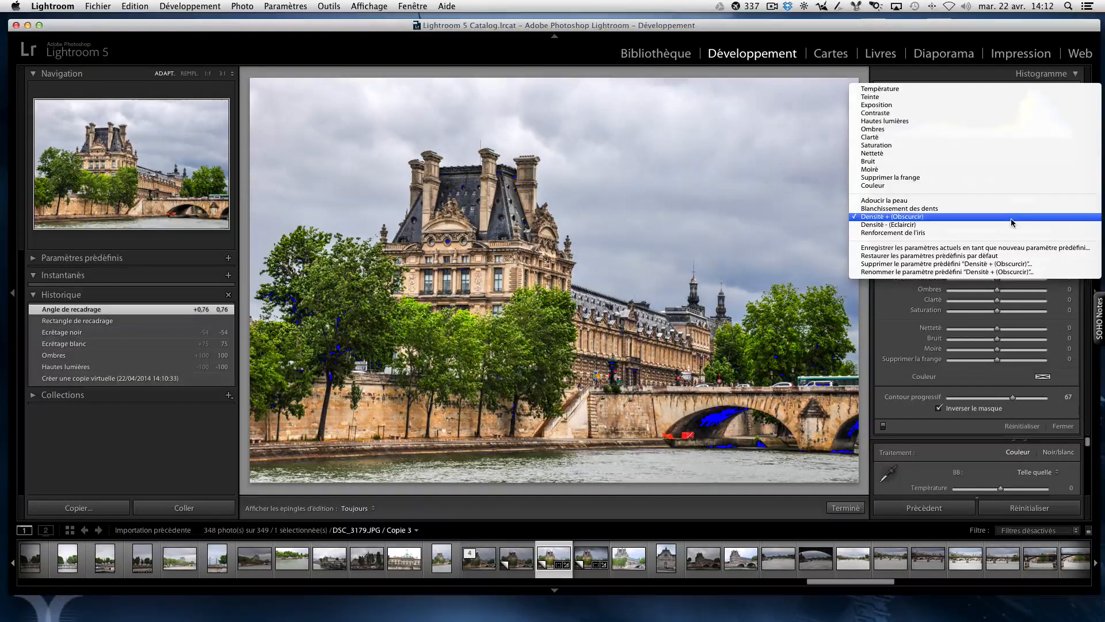
left_click(892, 114)
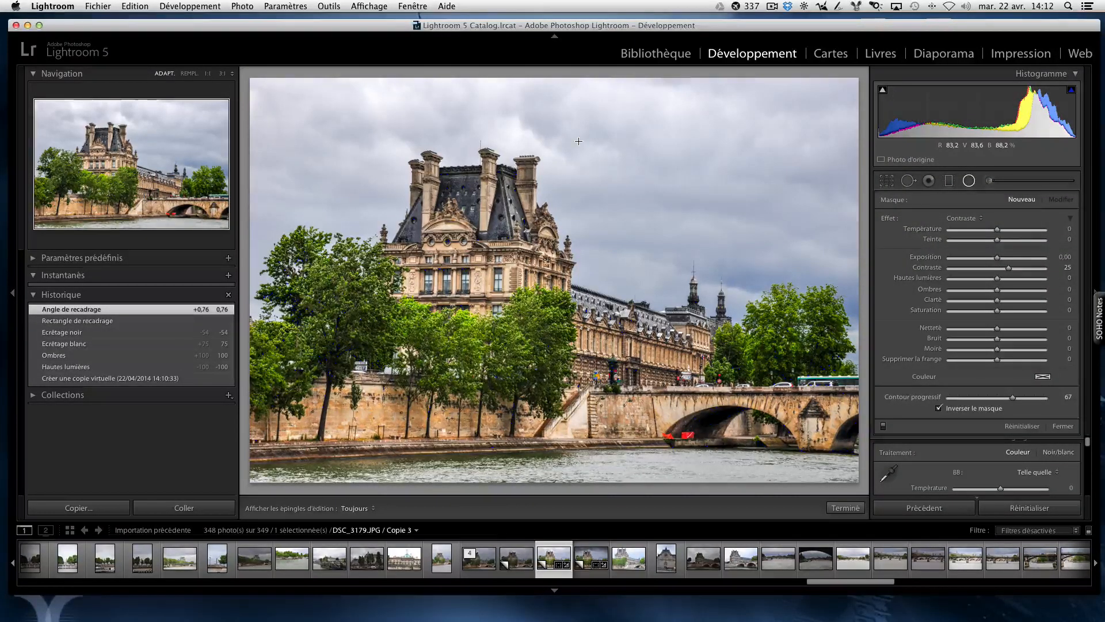
left_click_drag(582, 167, 646, 175)
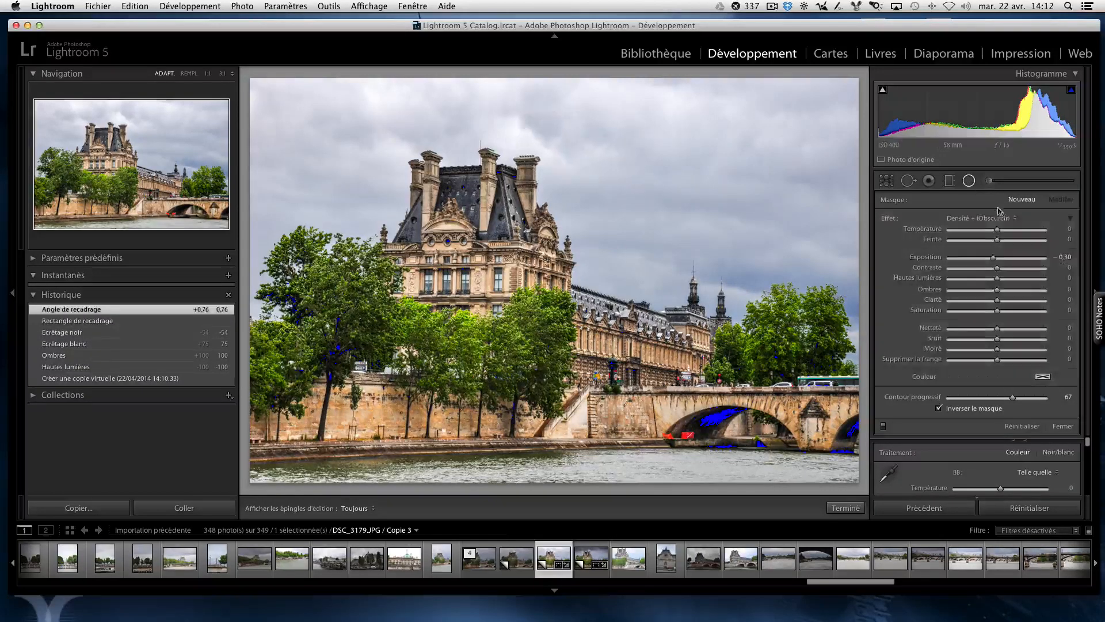
left_click(967, 180)
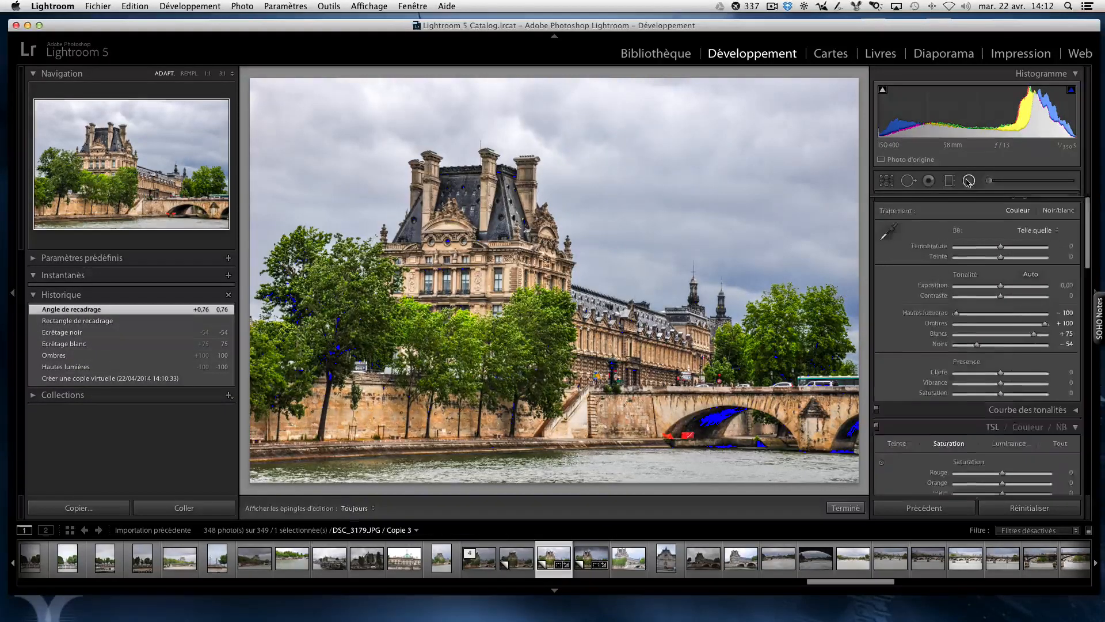
left_click(967, 180)
left_click_drag(579, 141, 782, 175)
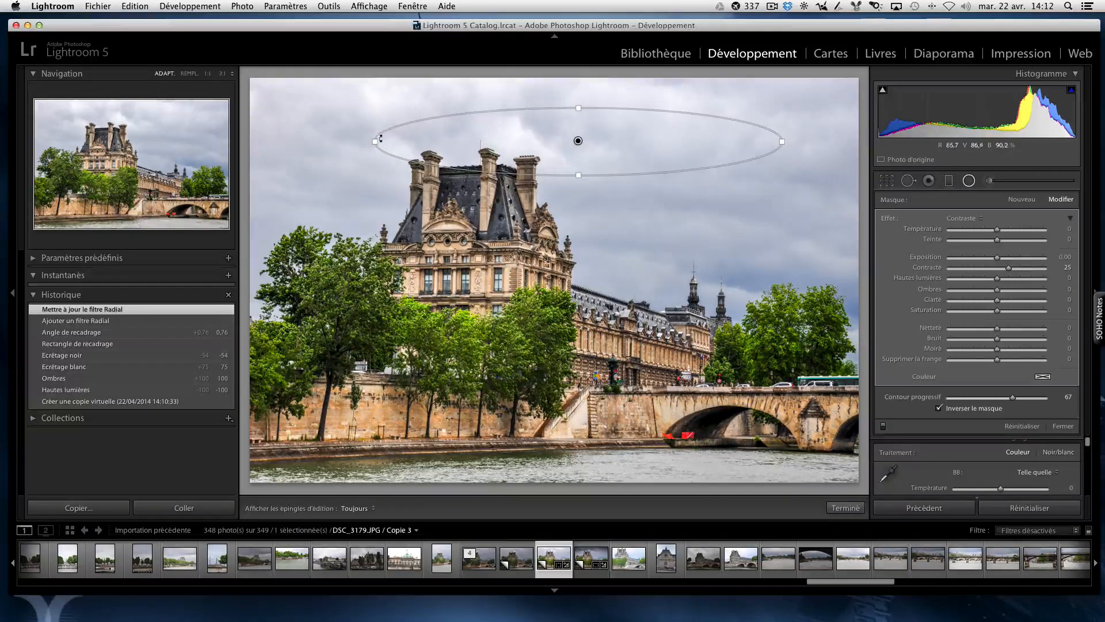
left_click_drag(374, 141, 310, 141)
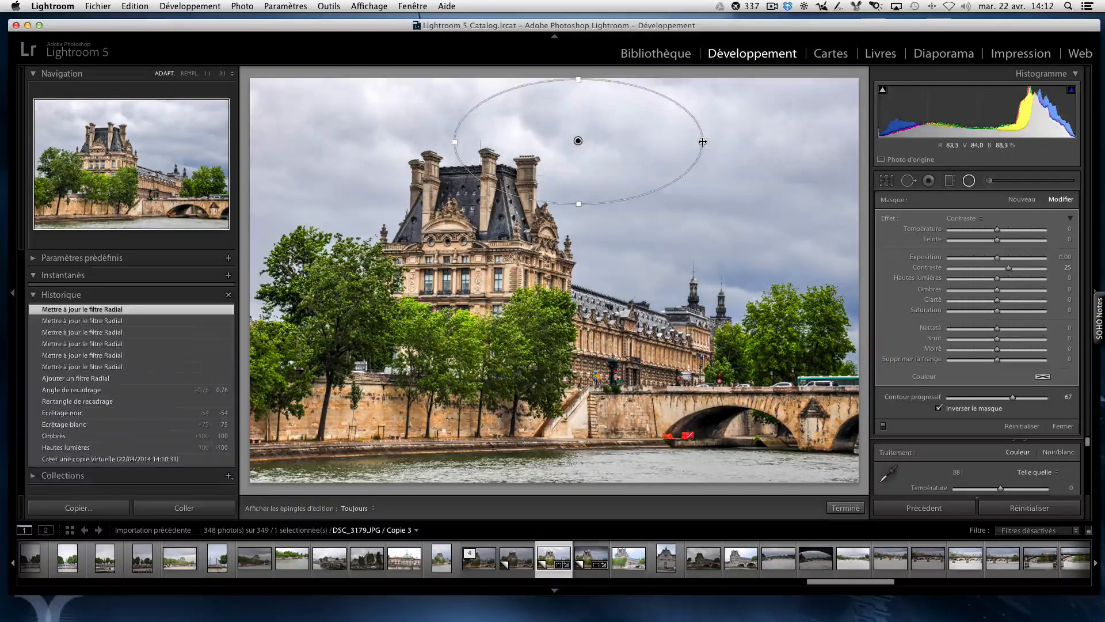
left_click_drag(703, 142, 821, 188)
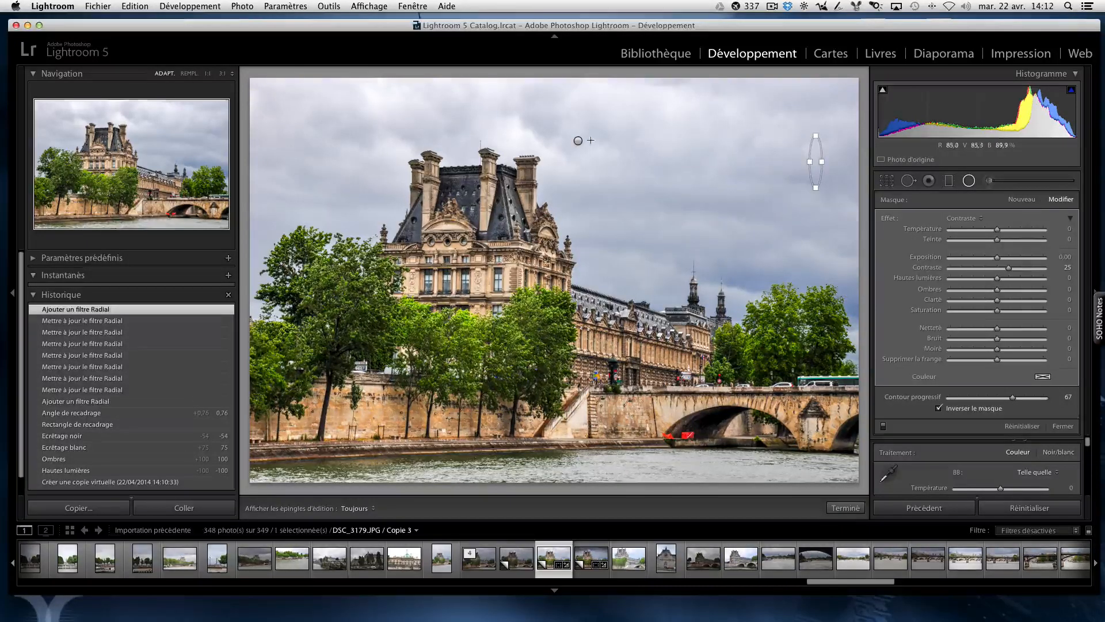
Step: Reshape the large radial filter over the right part of the sky, with Exposition at −0,87 and Contraste at −17
left_click(579, 140)
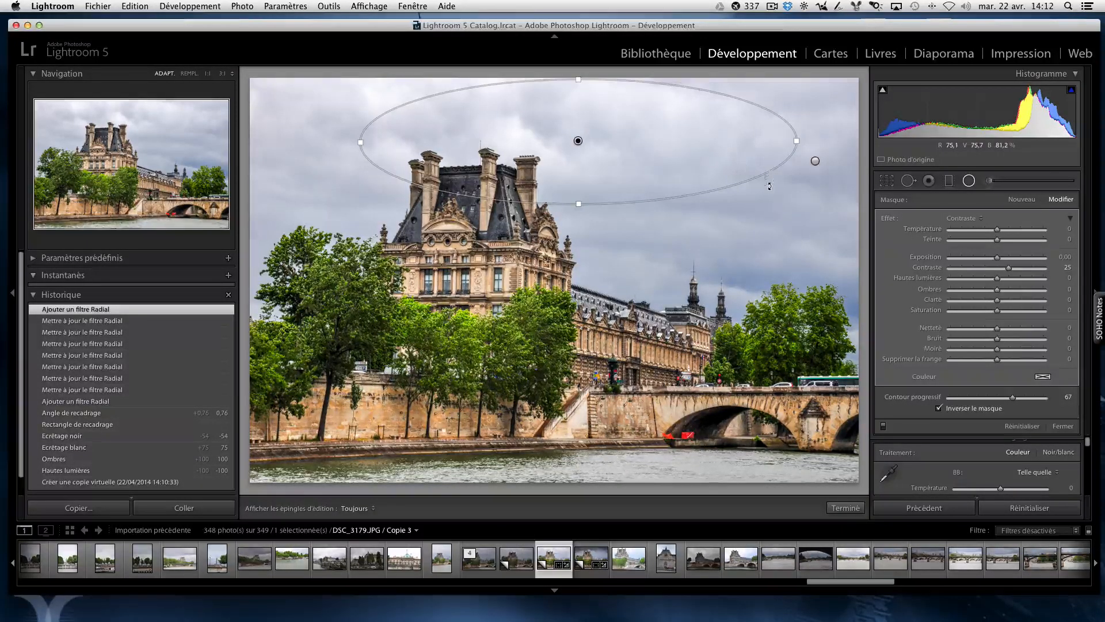
left_click_drag(769, 186, 823, 194)
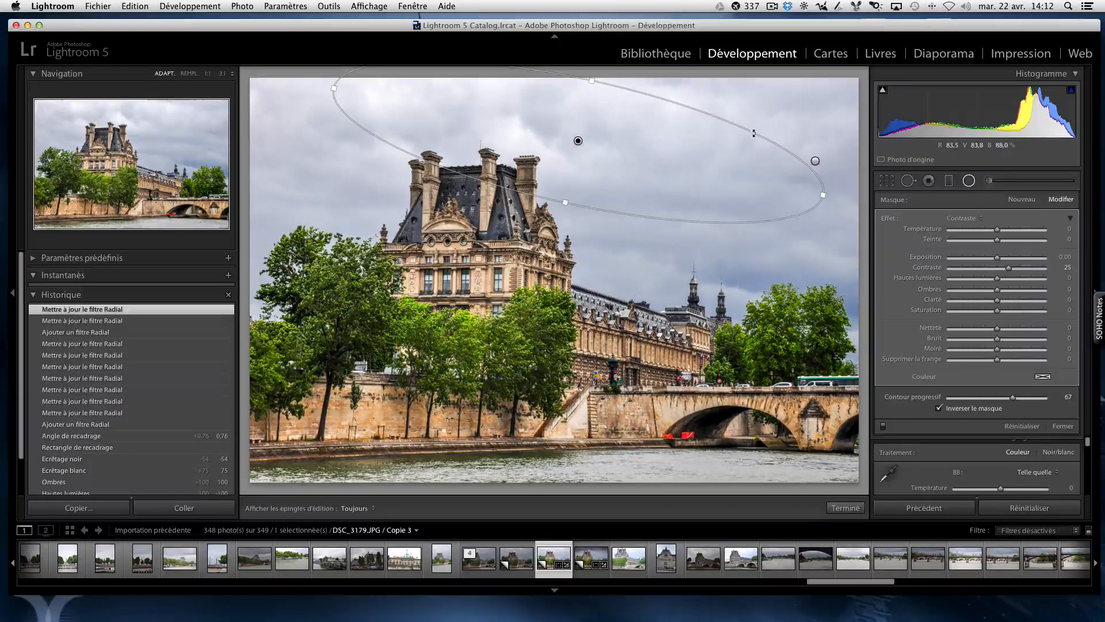
left_click_drag(754, 133, 717, 118)
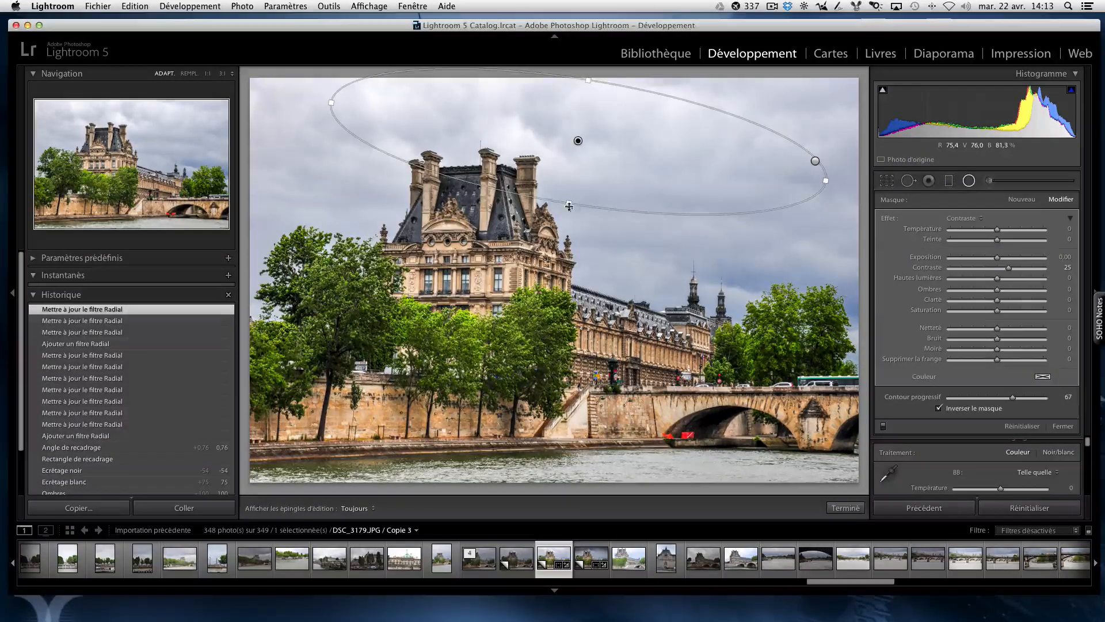
left_click_drag(570, 206, 566, 221)
left_click_drag(330, 106, 426, 114)
left_click_drag(621, 128, 761, 151)
left_click_drag(794, 107, 809, 101)
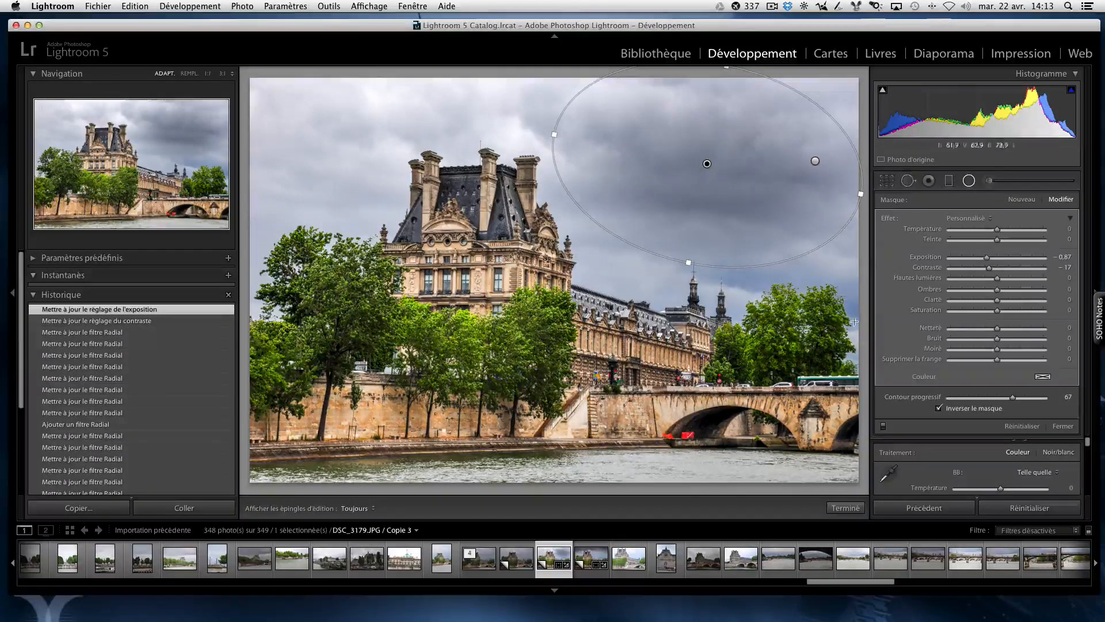
left_click(845, 508)
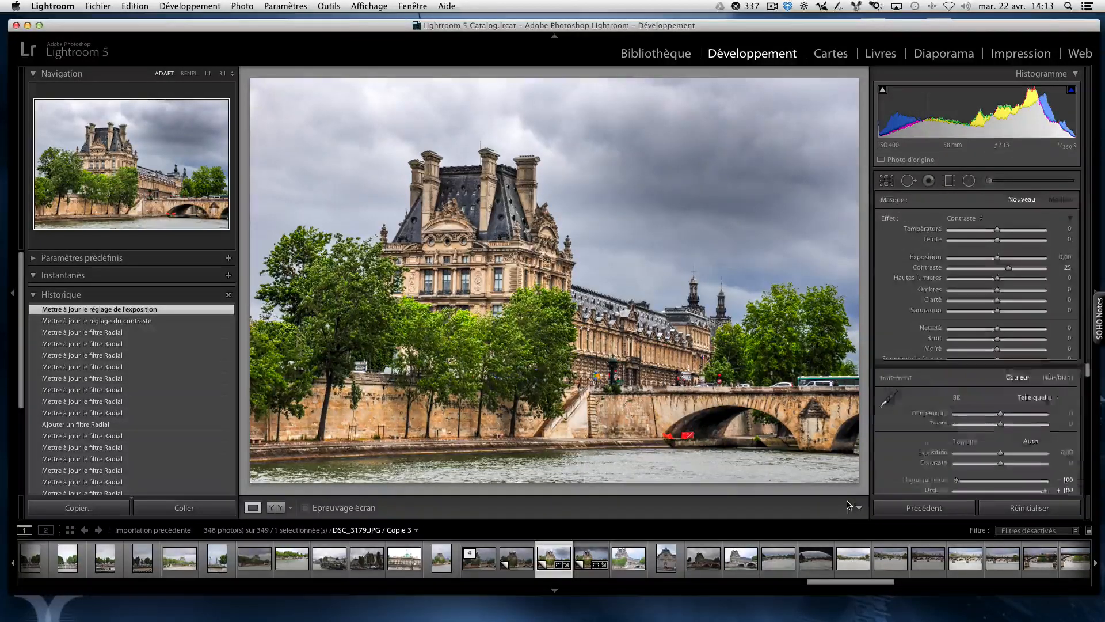
Step: Add a tilted radial filter over the sky left of the chimneys, with Exposition −1,22, Contraste 4 and Hautes lumières −11
left_click(969, 181)
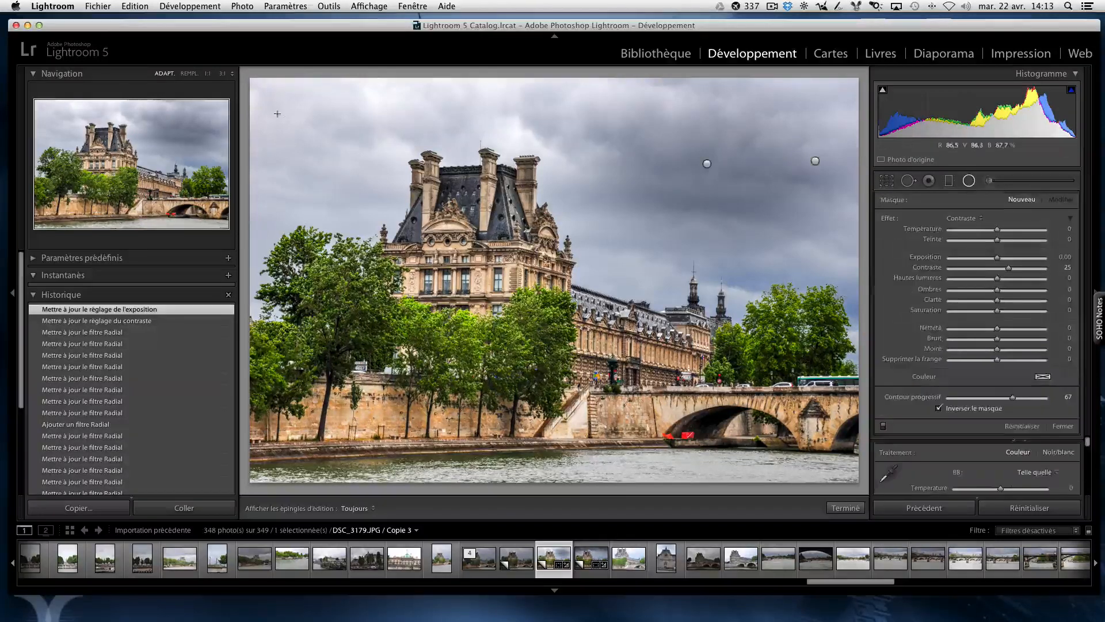
left_click_drag(368, 97, 456, 168)
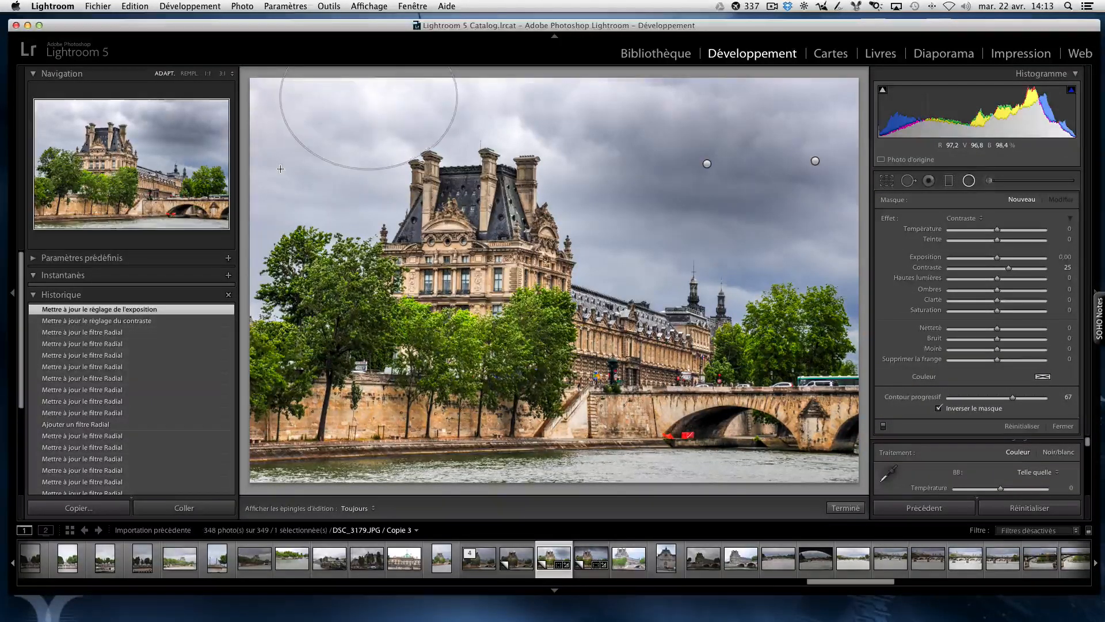
left_click_drag(367, 172, 368, 242)
left_click_drag(313, 178, 277, 200)
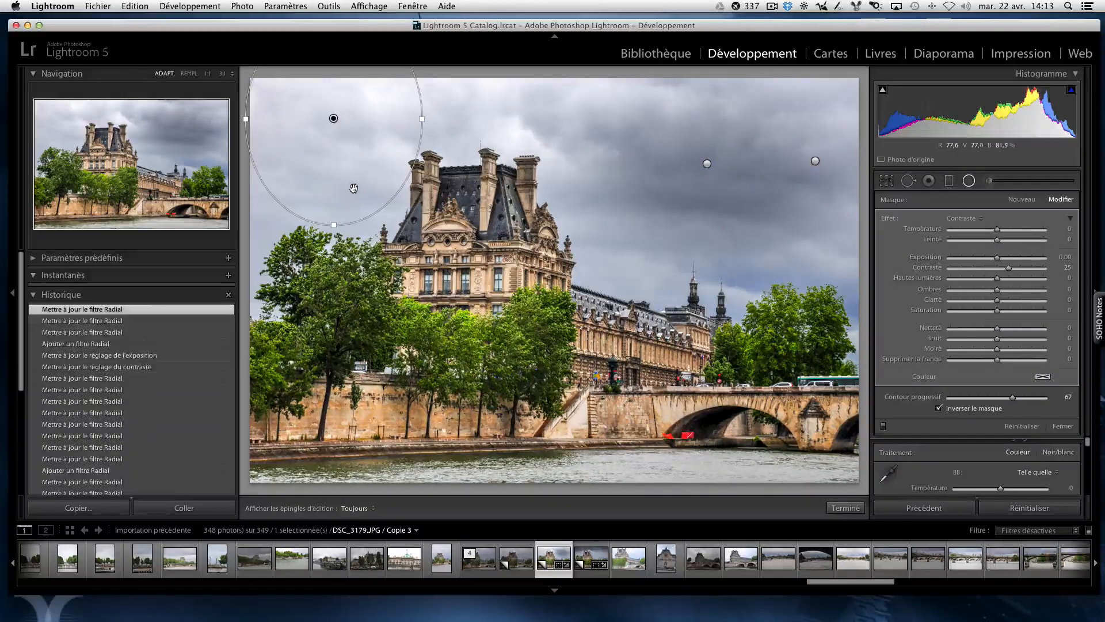
left_click_drag(321, 219, 521, 162)
left_click_drag(271, 119, 248, 147)
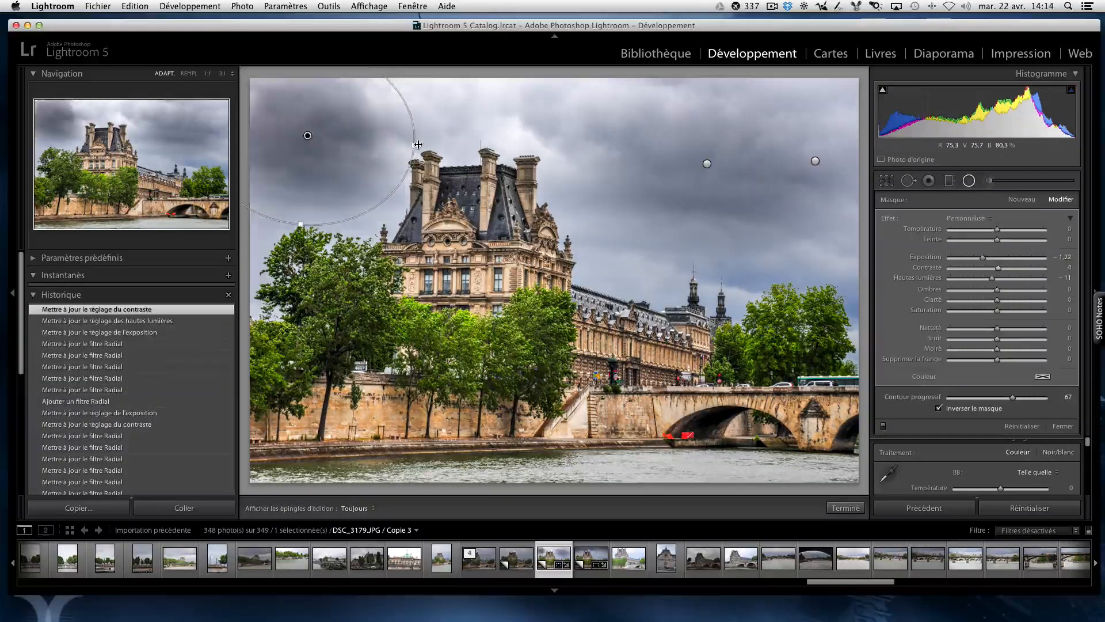
left_click_drag(418, 145, 500, 123)
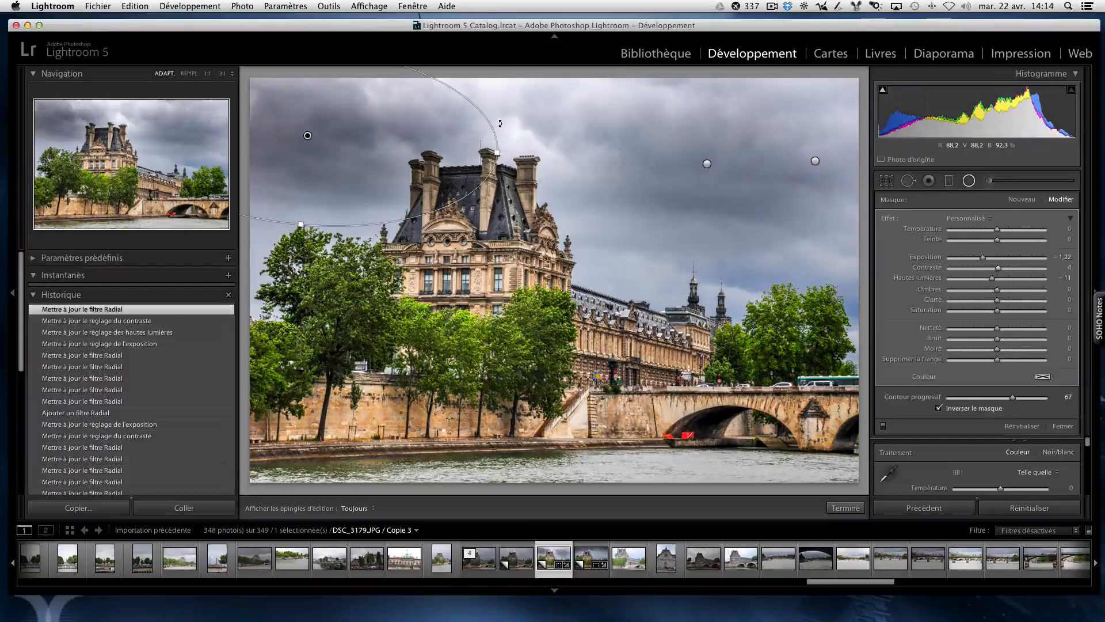
left_click(848, 508)
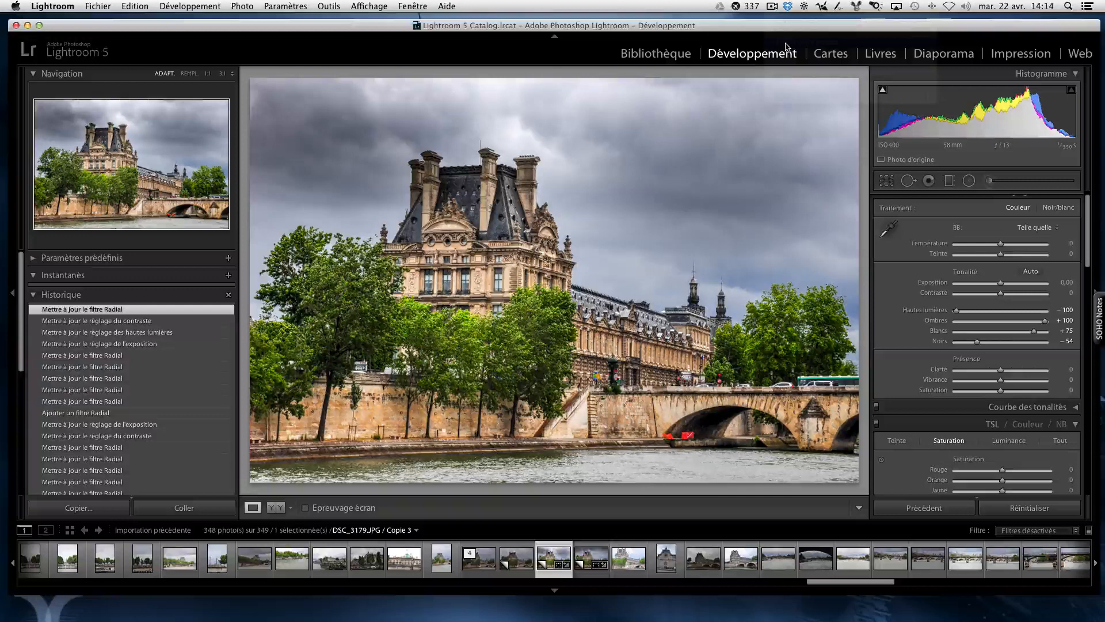
Step: Add graduated filters across the sky, extend the right-hand one down toward the rooftops, and set its Exposition to −0,37
left_click(951, 184)
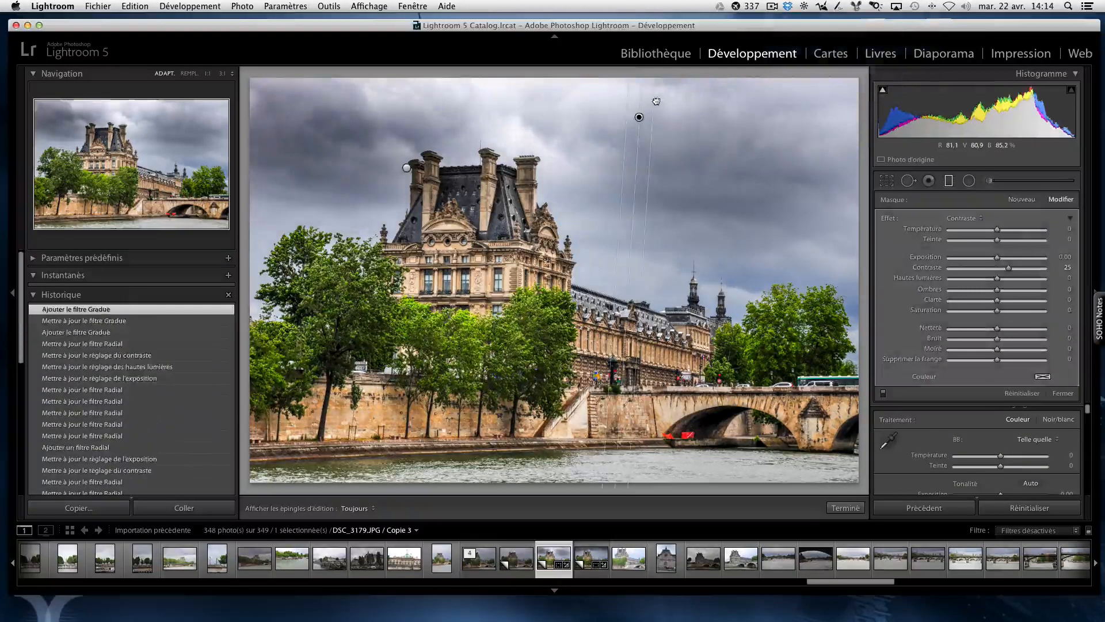
left_click_drag(657, 102, 744, 136)
left_click_drag(682, 116, 705, 104)
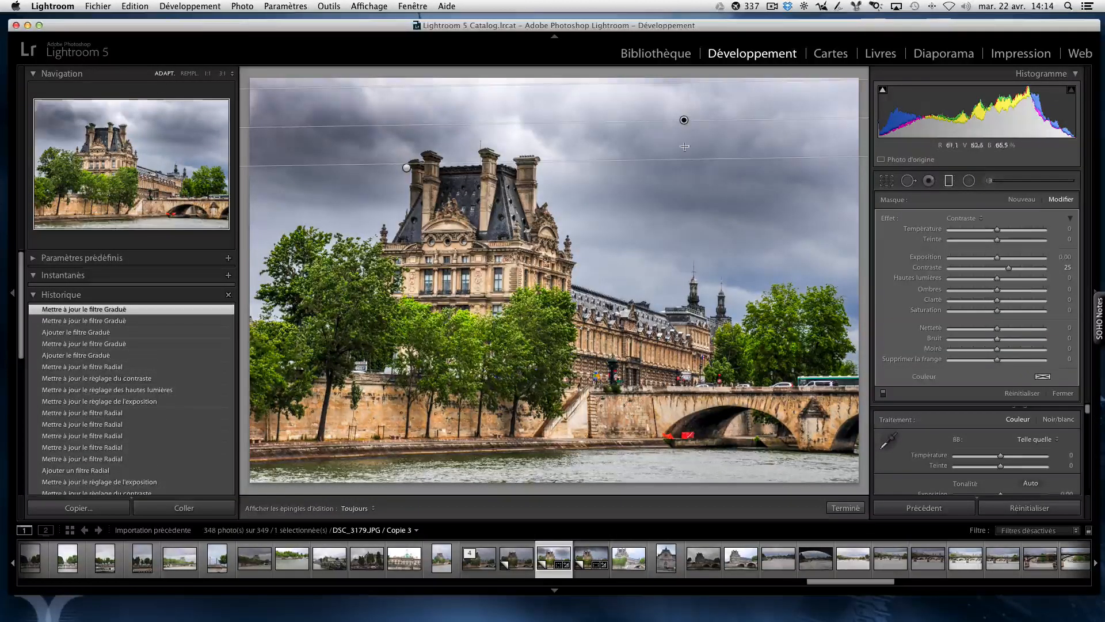
left_click_drag(682, 164, 660, 241)
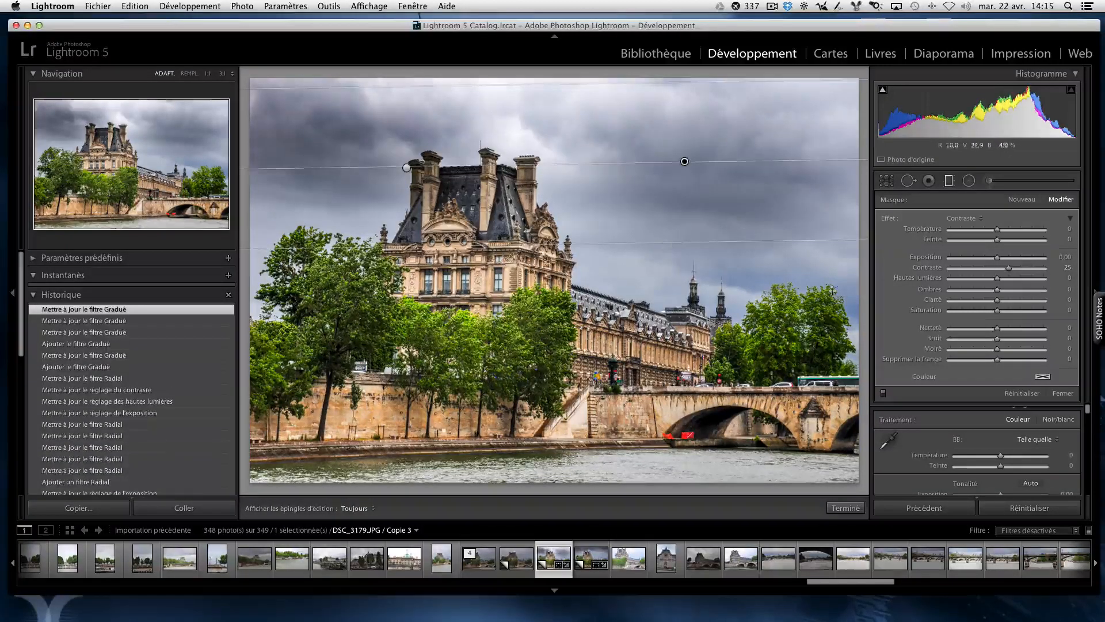
left_click_drag(996, 258, 990, 261)
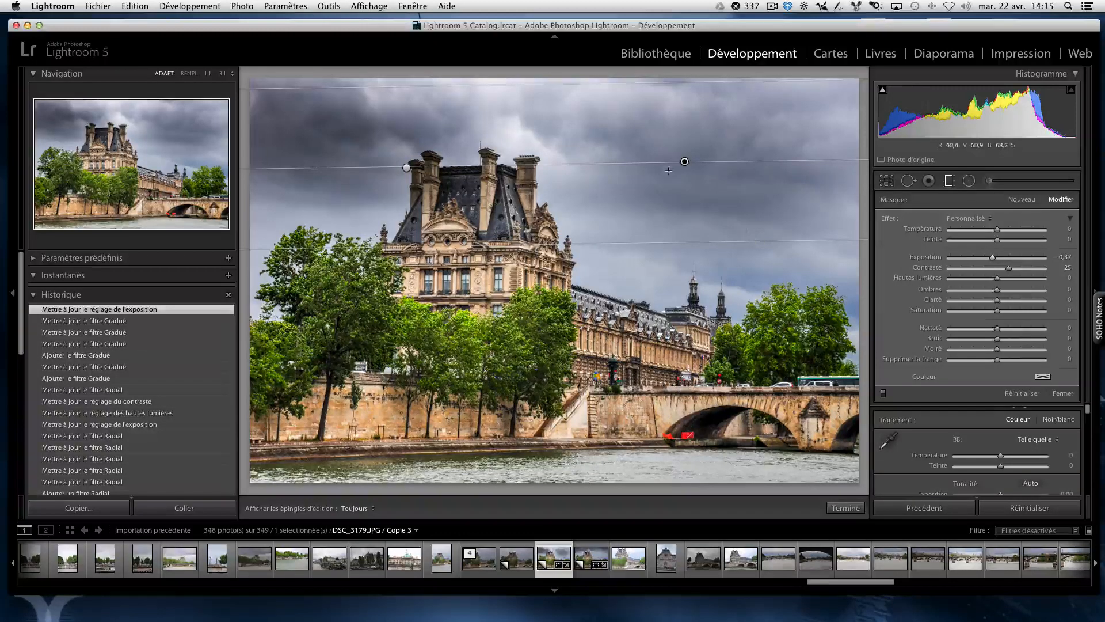
left_click_drag(684, 161, 682, 182)
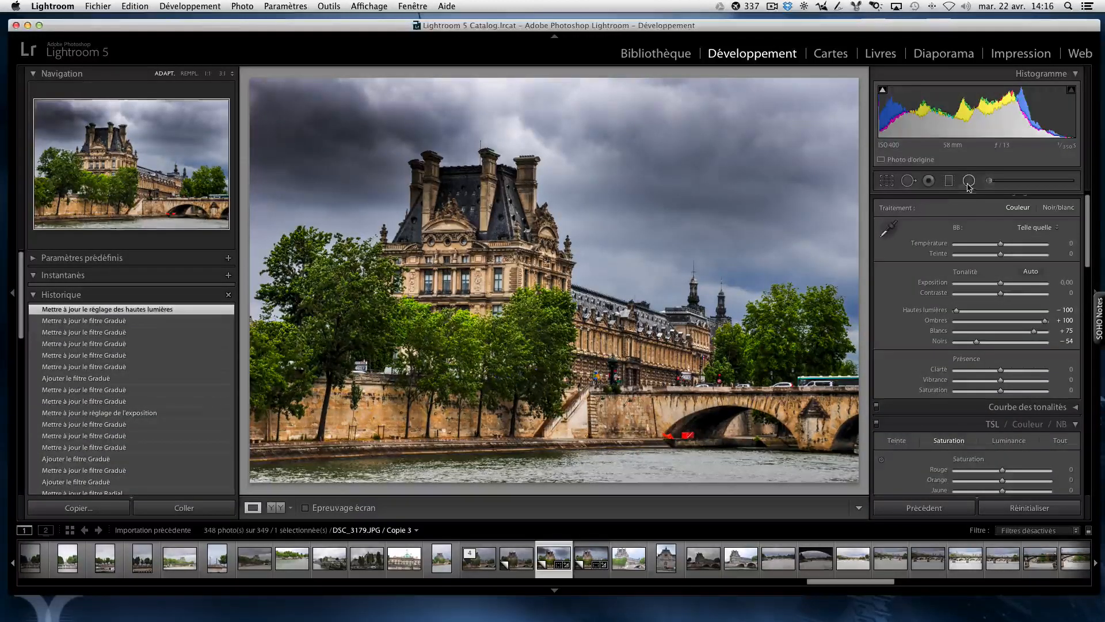
Step: Add a radial filter with the Exposition effect over the tree beside the bridge, widen it to a circle and set Exposition to 0,70
left_click(968, 182)
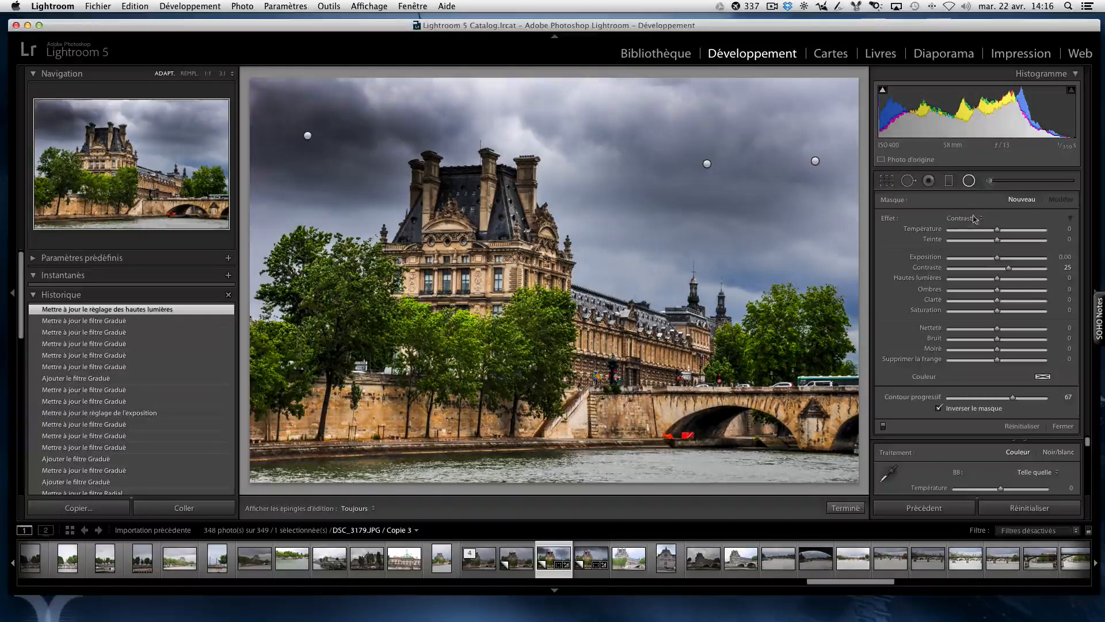
left_click(979, 219)
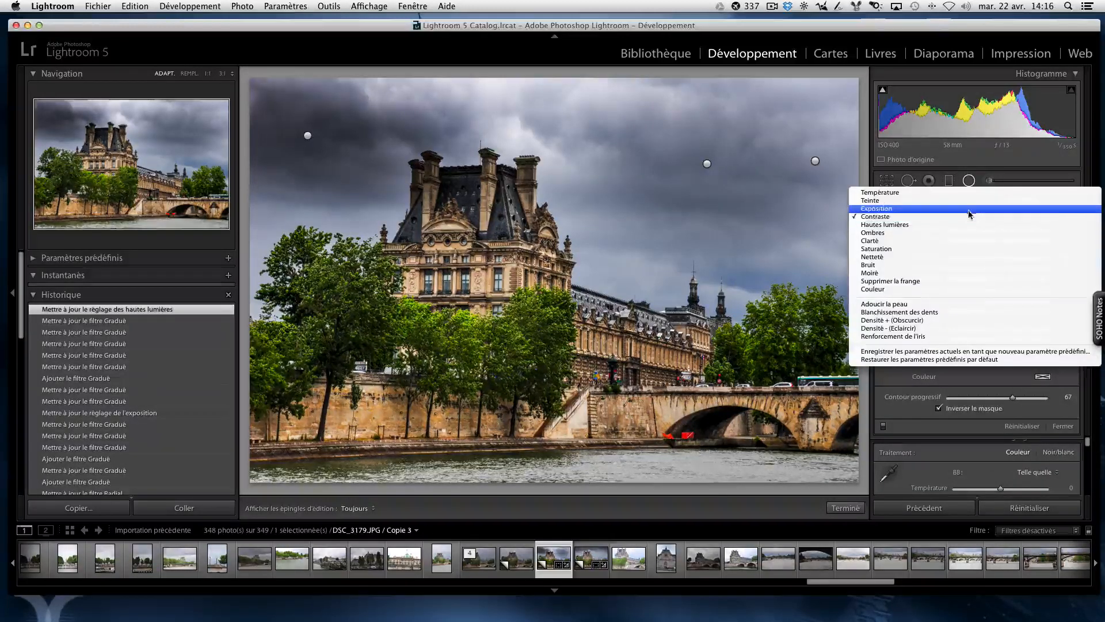
left_click(969, 209)
left_click_drag(784, 314, 796, 341)
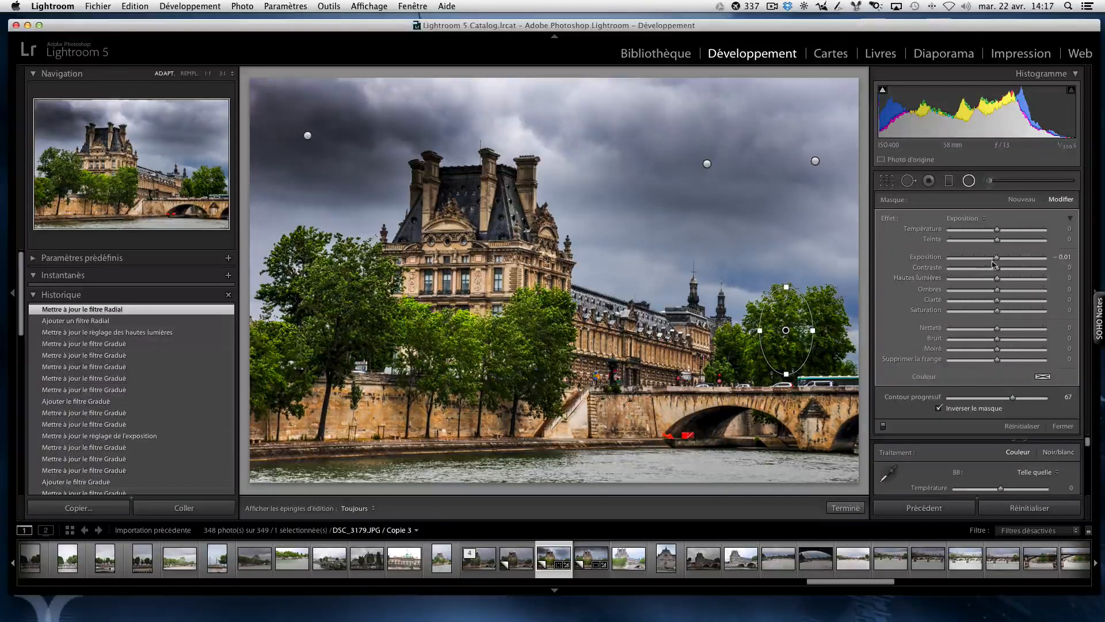
left_click_drag(994, 264, 1000, 264)
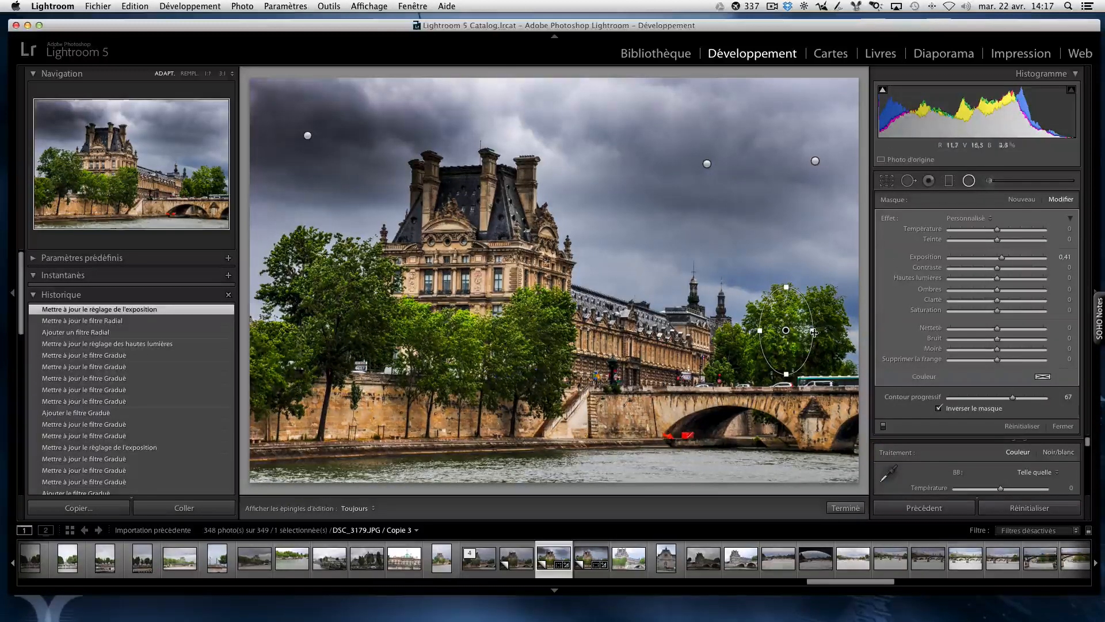
left_click_drag(814, 332, 826, 331)
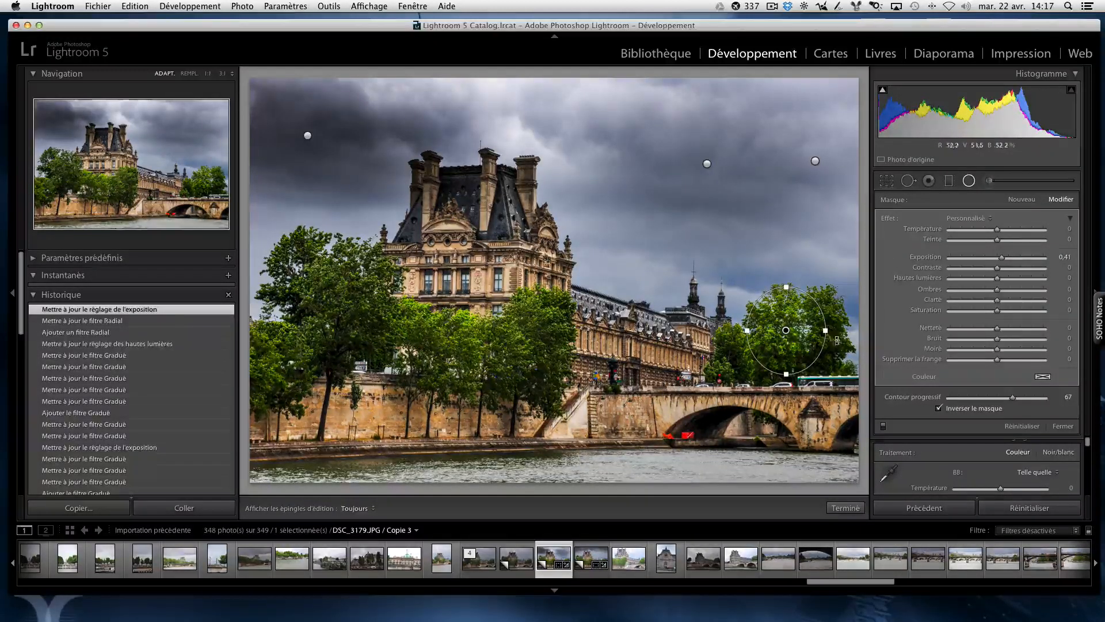
left_click_drag(1001, 257, 1006, 257)
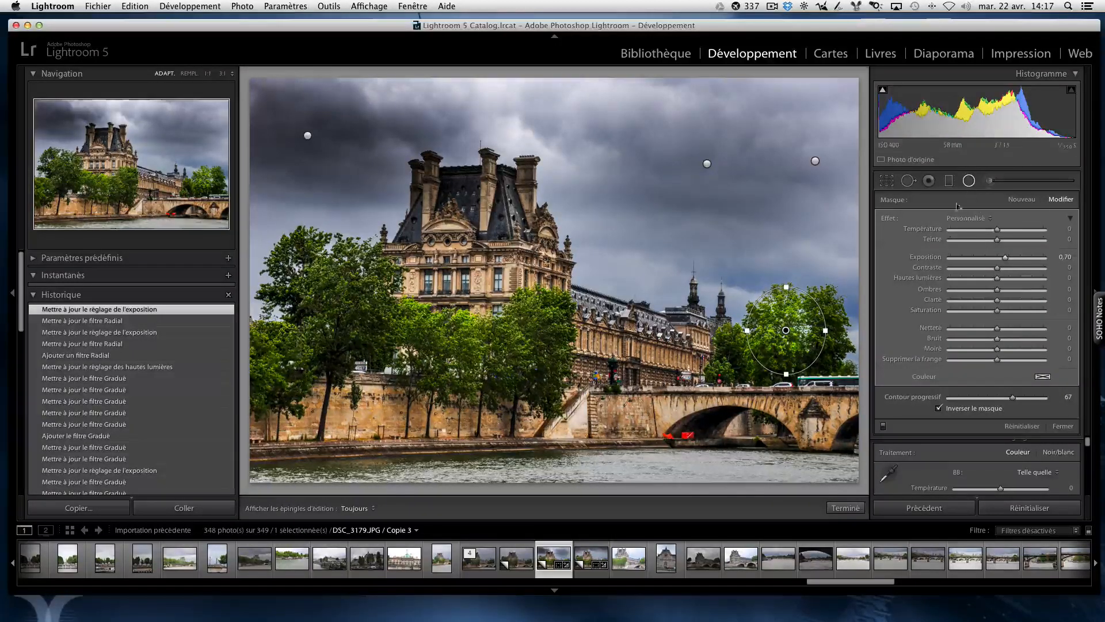
Step: Add a narrow vertical radial filter over the rightmost tree in front of the building and set its Exposition to 0,83
left_click(846, 510)
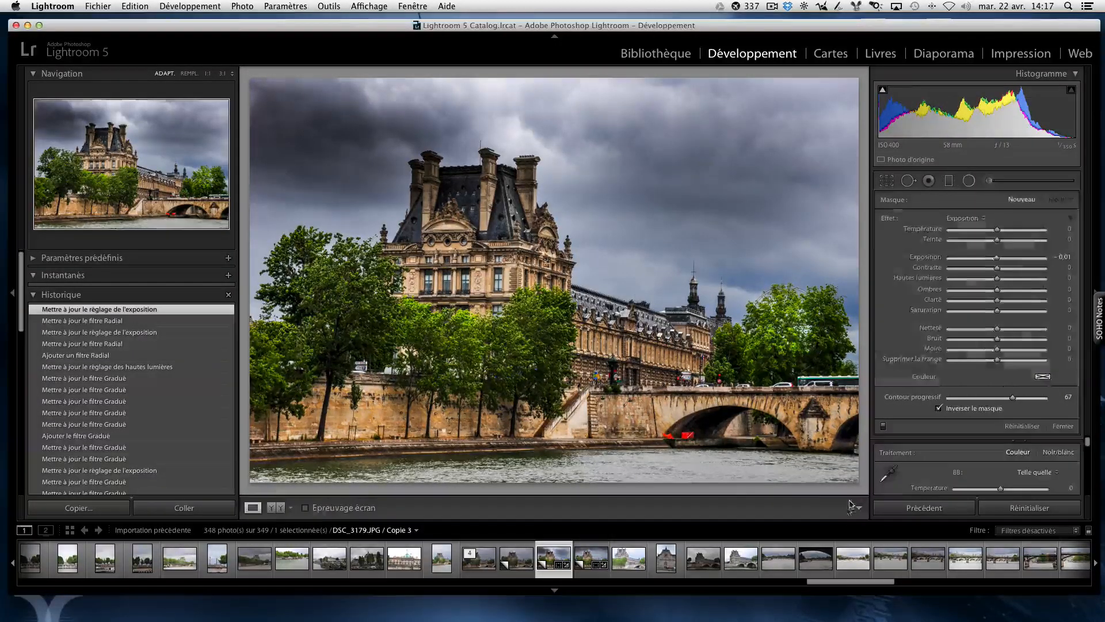
left_click(969, 182)
left_click_drag(532, 320, 536, 350)
left_click_drag(997, 262, 1007, 261)
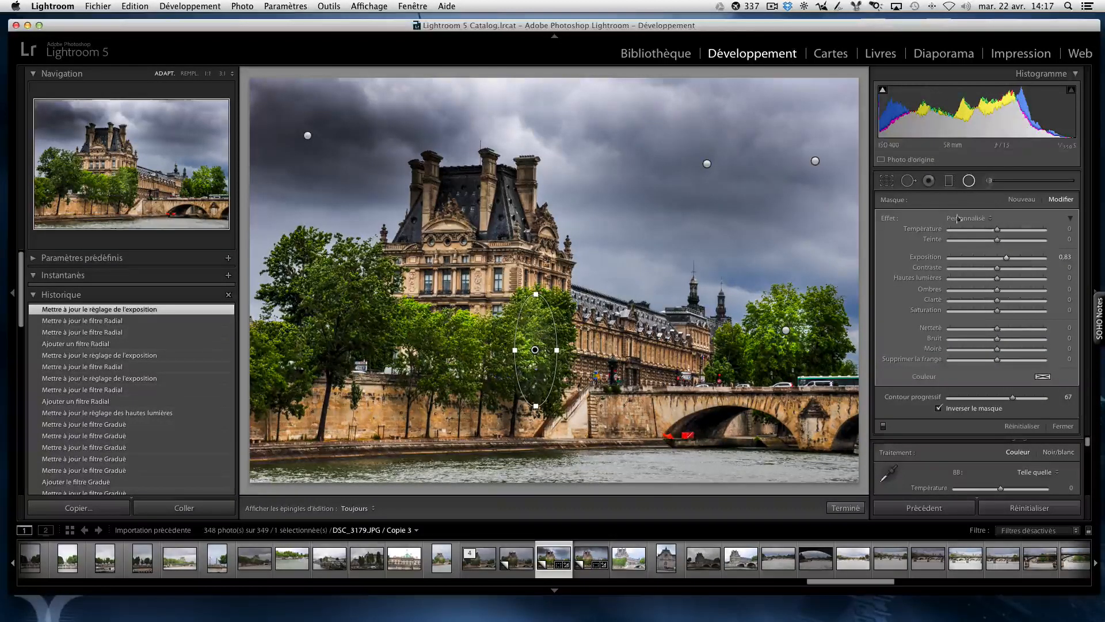
left_click(846, 509)
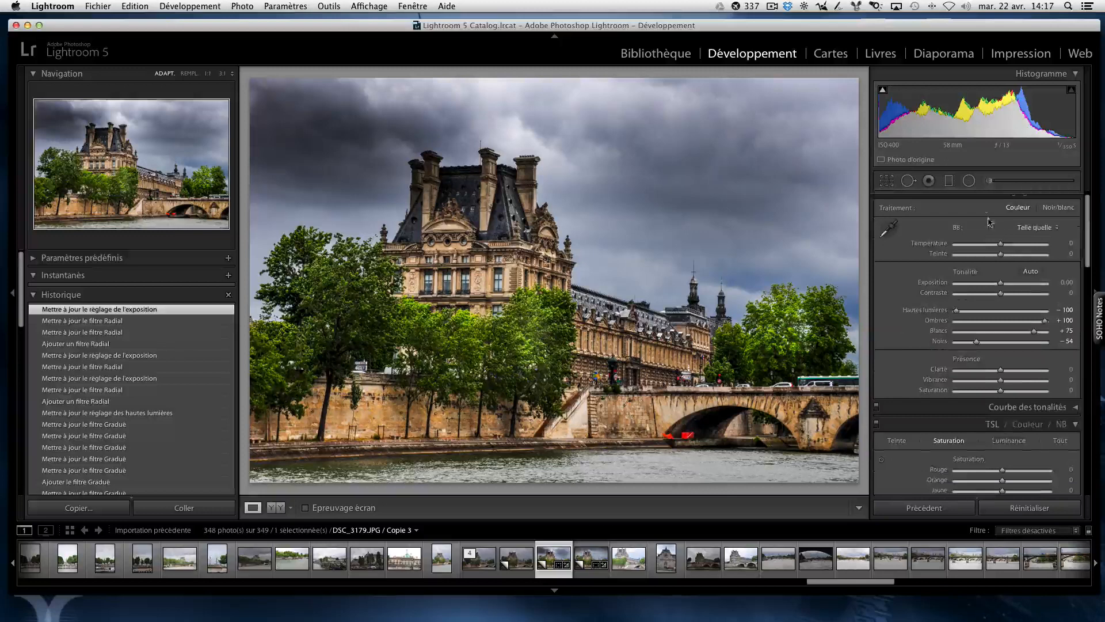
Step: Add a tilted radial filter over the large left tree, with Exposition 1,05, Hautes lumières 7, Ombres 27 and Clarté −1
left_click(968, 180)
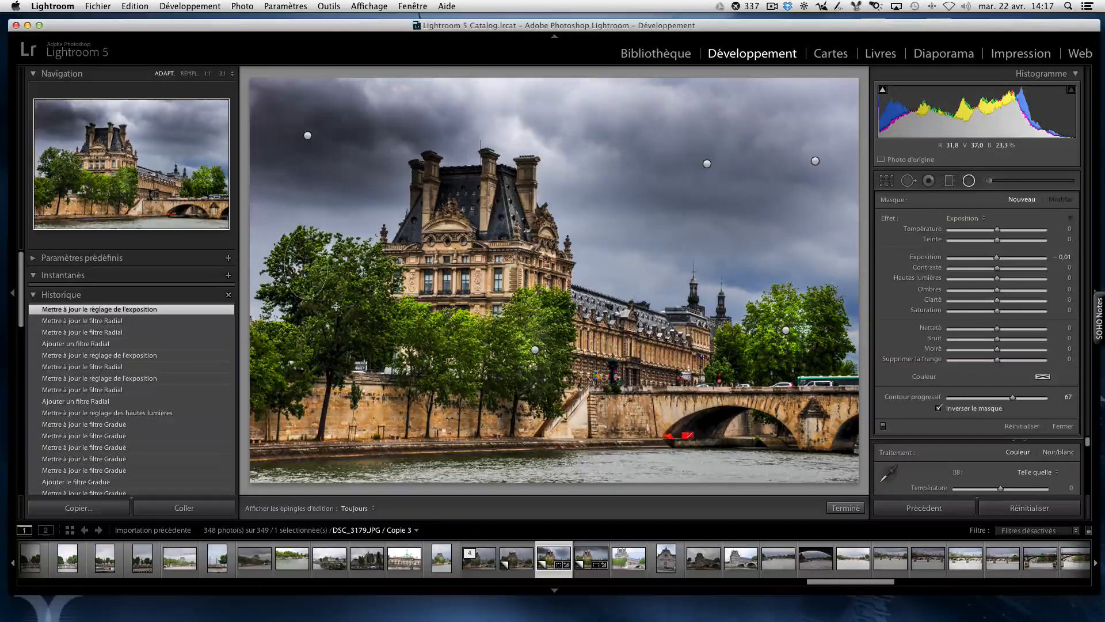
mouse_move(336, 307)
left_mouse_down()
mouse_move(319, 281)
mouse_move(331, 297)
left_mouse_up()
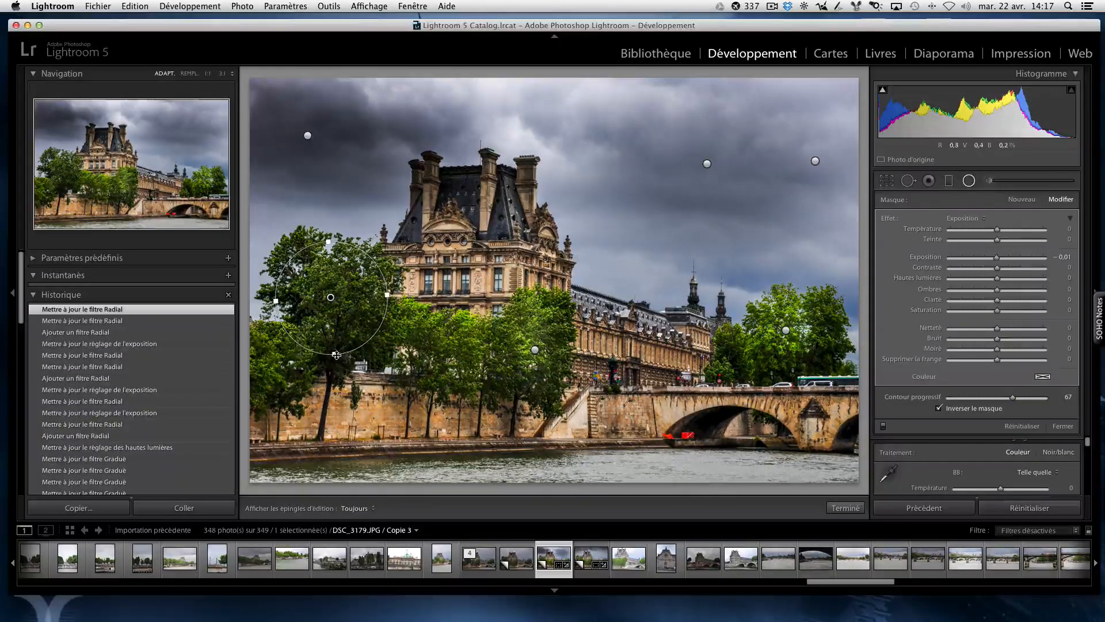
left_click_drag(336, 355, 333, 368)
left_click_drag(336, 276, 325, 275)
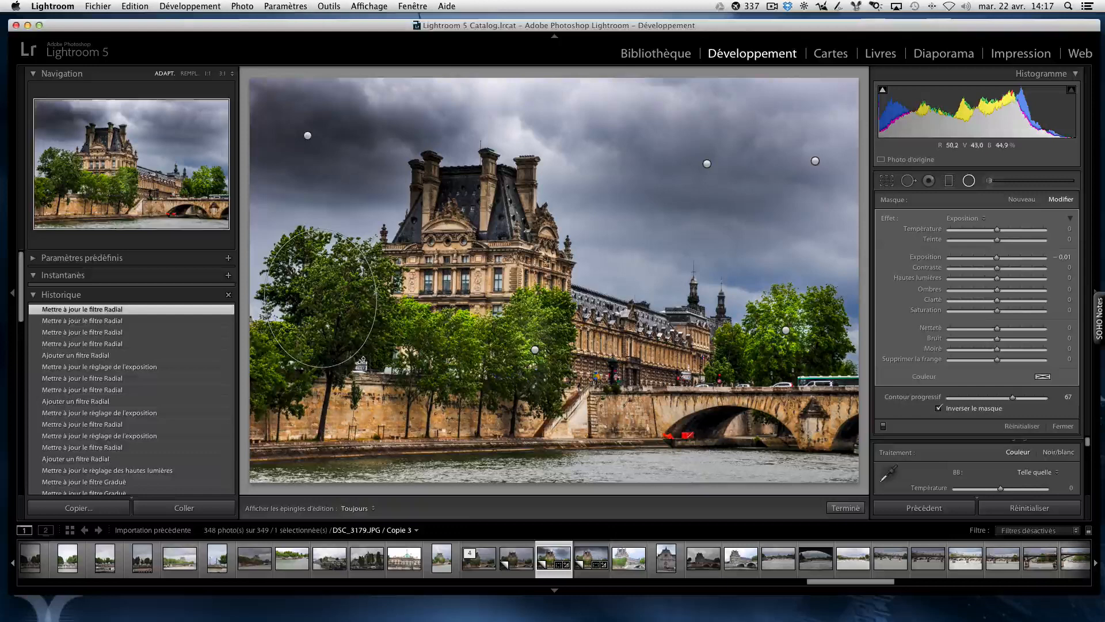
mouse_move(361, 360)
left_mouse_down()
mouse_move(421, 329)
mouse_move(369, 343)
left_mouse_up()
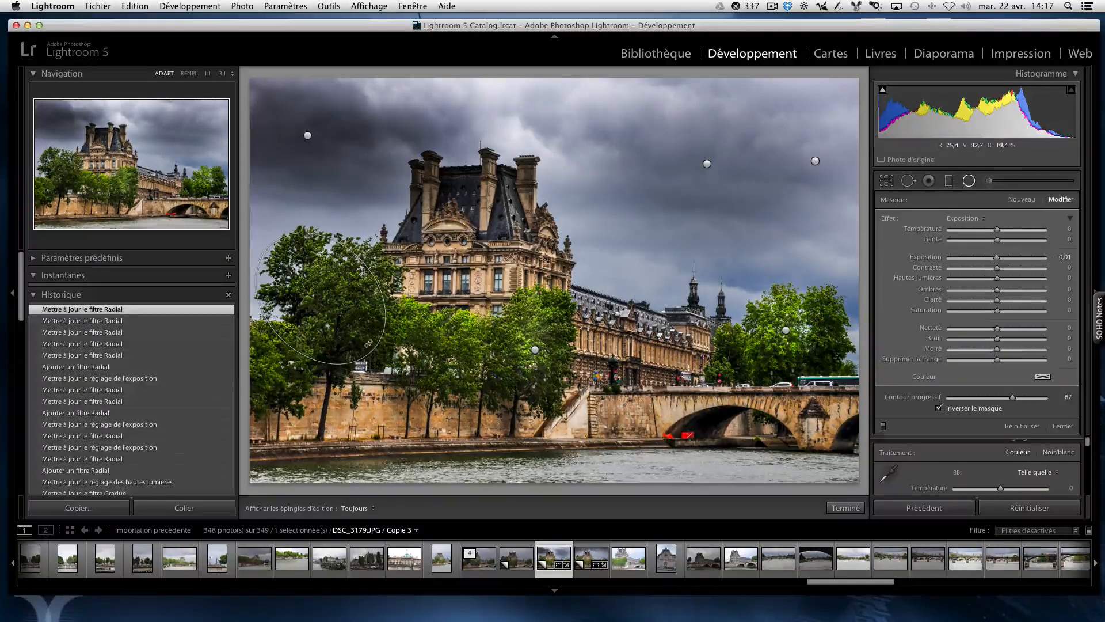
left_click_drag(324, 303, 338, 306)
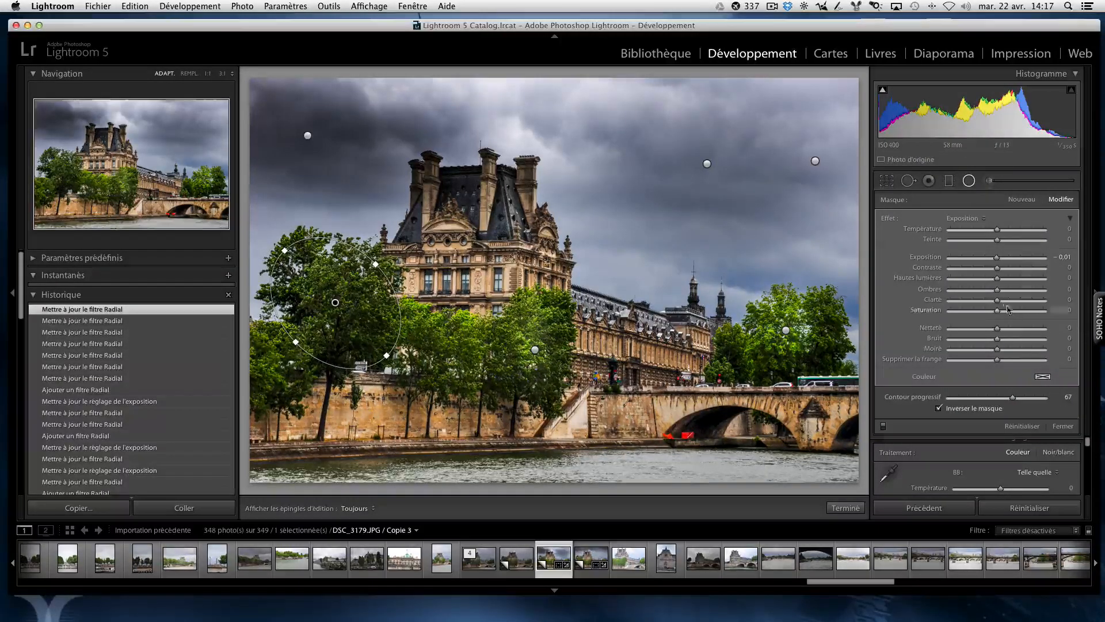
mouse_move(997, 257)
left_mouse_down()
mouse_move(1004, 292)
mouse_move(1023, 294)
mouse_move(996, 305)
mouse_move(1009, 260)
left_mouse_up()
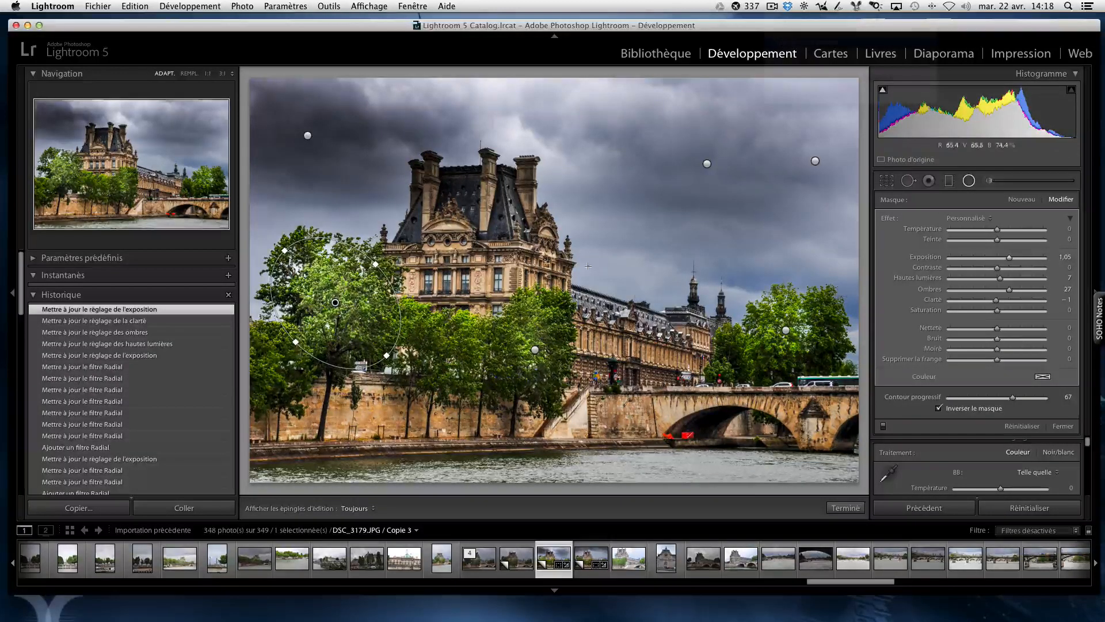
left_click(847, 508)
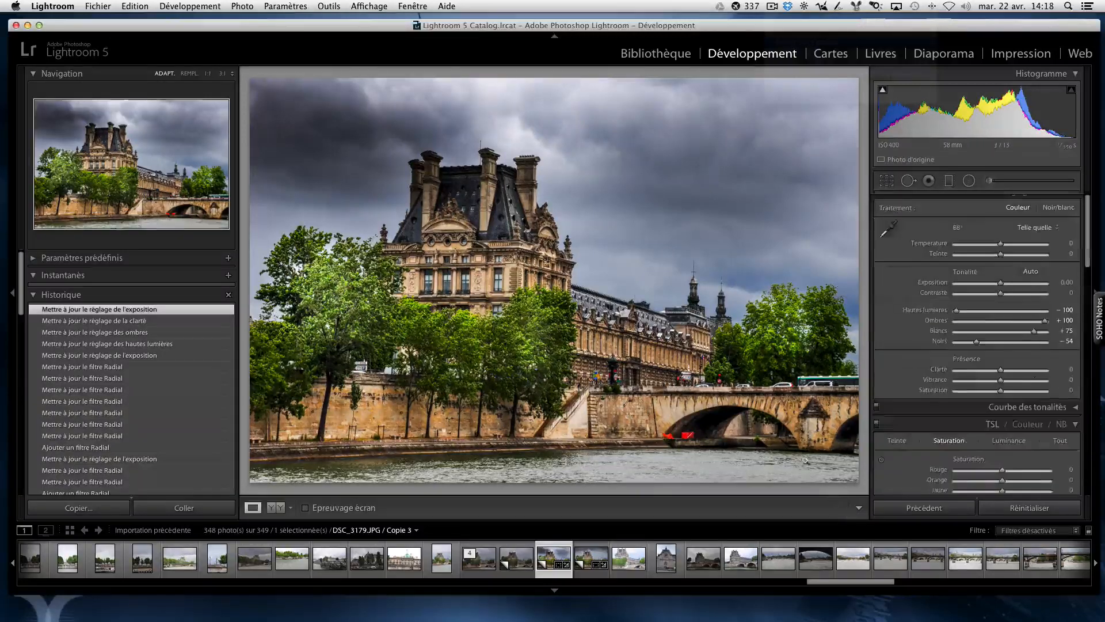
Step: Add a radial filter on the quay wall beneath the left trees, set Exposition to 0,76 and widen it slightly
left_click(969, 180)
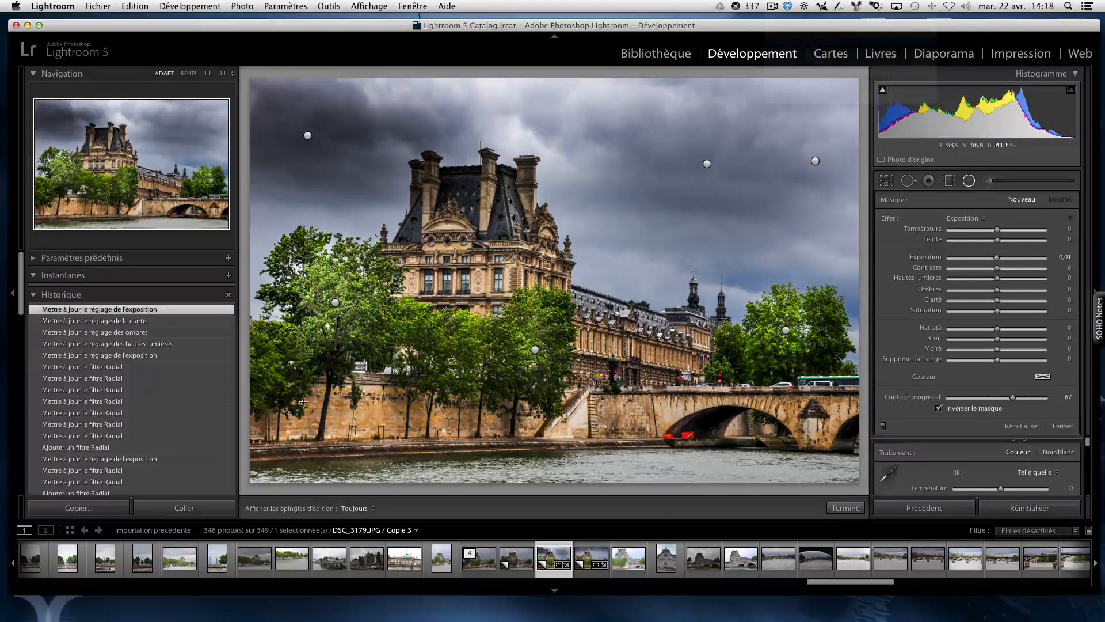
mouse_move(309, 397)
left_mouse_down()
mouse_move(322, 417)
mouse_move(314, 426)
mouse_move(343, 410)
mouse_move(395, 415)
mouse_move(368, 412)
left_mouse_up()
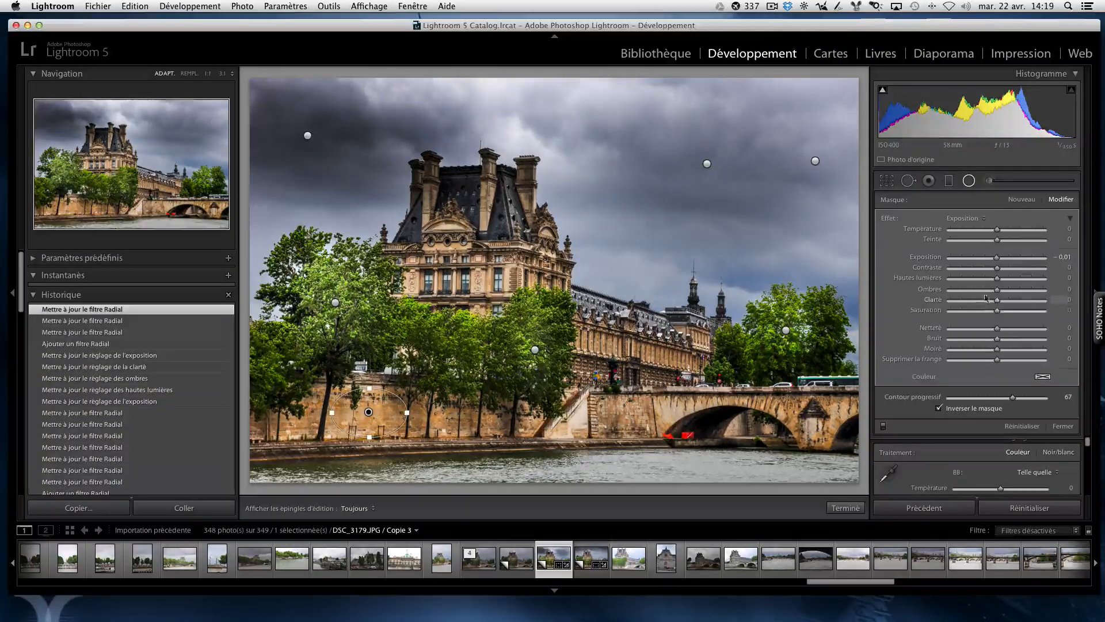
left_click_drag(999, 260, 1004, 260)
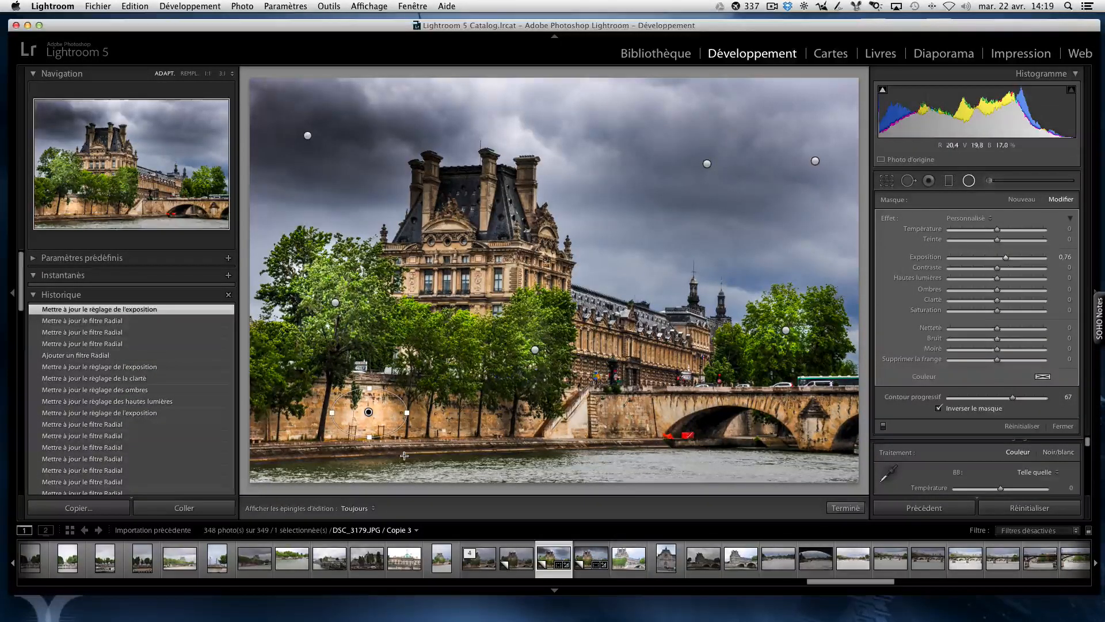
left_click_drag(333, 412, 326, 412)
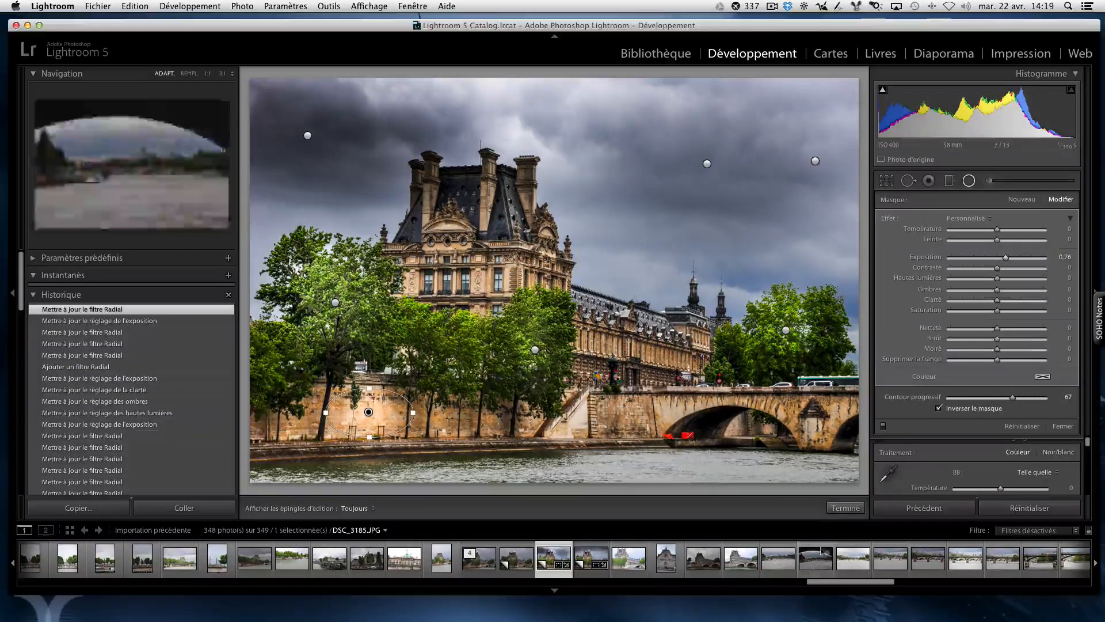
left_click(838, 512)
Step: Add a radial filter on the stone wall between the stairs and the bridge, with Exposition at 0,73
left_click(970, 181)
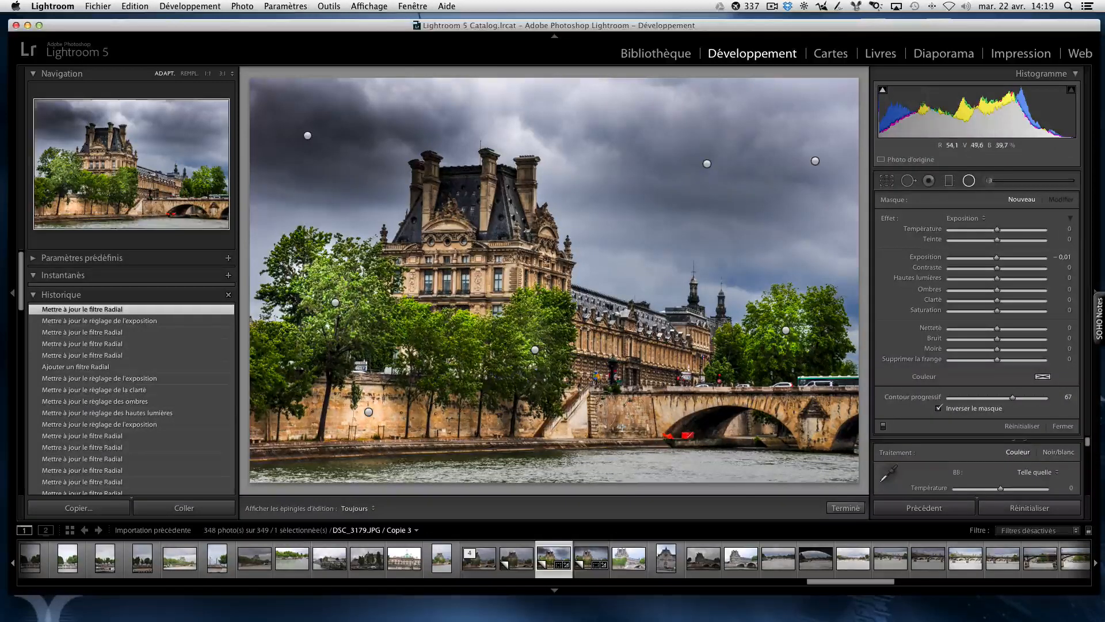
mouse_move(605, 408)
left_mouse_down()
mouse_move(626, 427)
mouse_move(641, 416)
mouse_move(629, 423)
left_mouse_up()
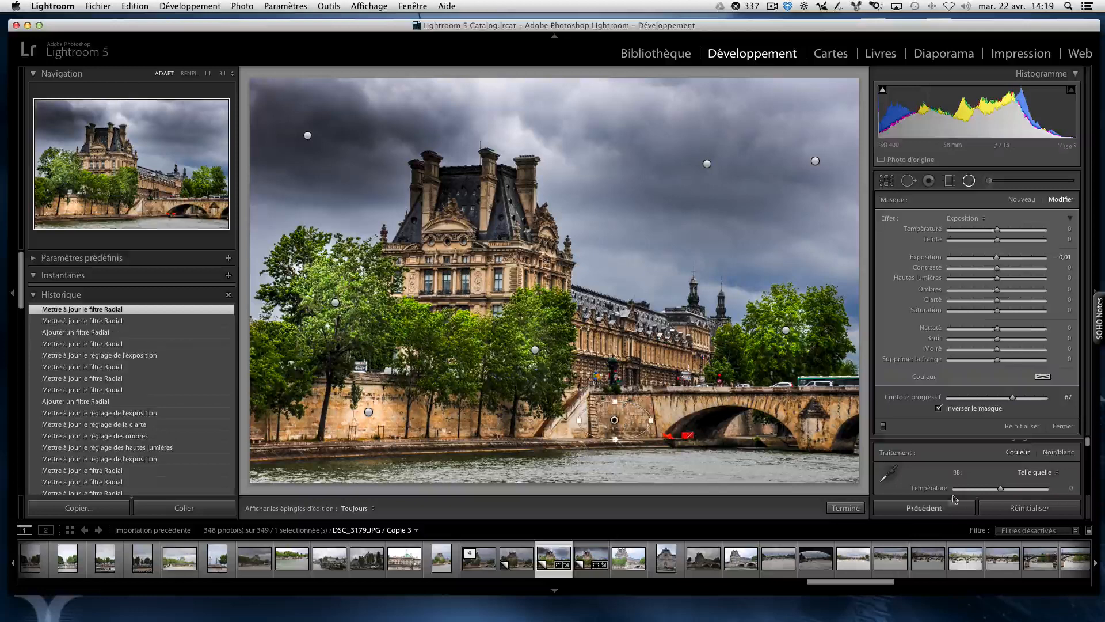
left_click_drag(994, 261, 1002, 261)
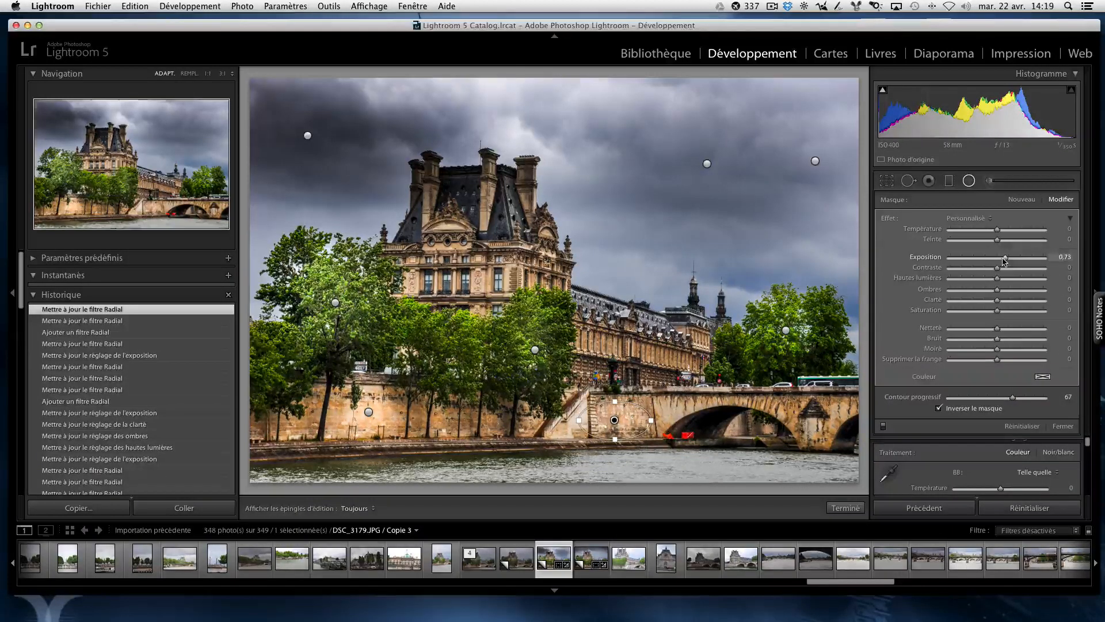
left_click(845, 507)
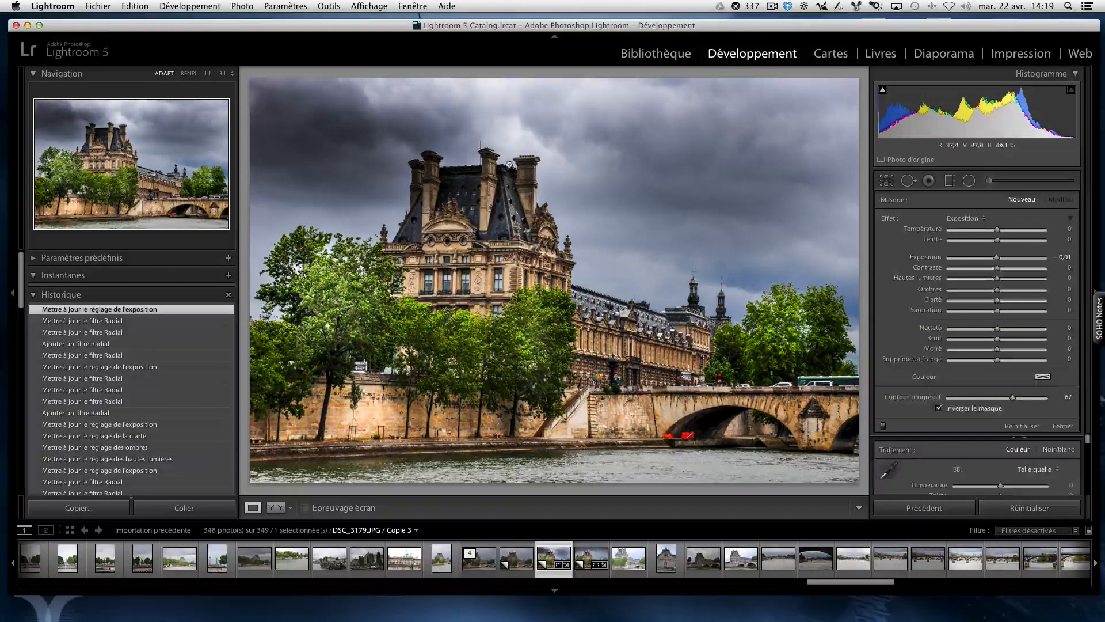
Step: Add a narrow vertical radial filter over the second chimney from the left and set its Exposition to 1,12
left_click(969, 180)
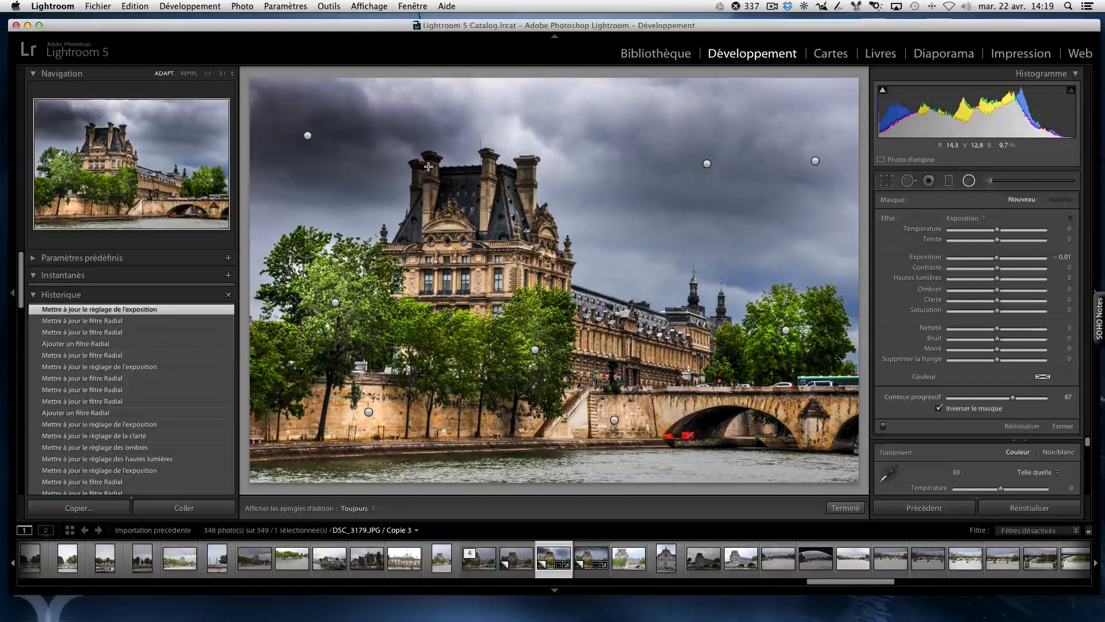
mouse_move(429, 181)
left_mouse_down()
mouse_move(437, 199)
mouse_move(429, 191)
left_mouse_up()
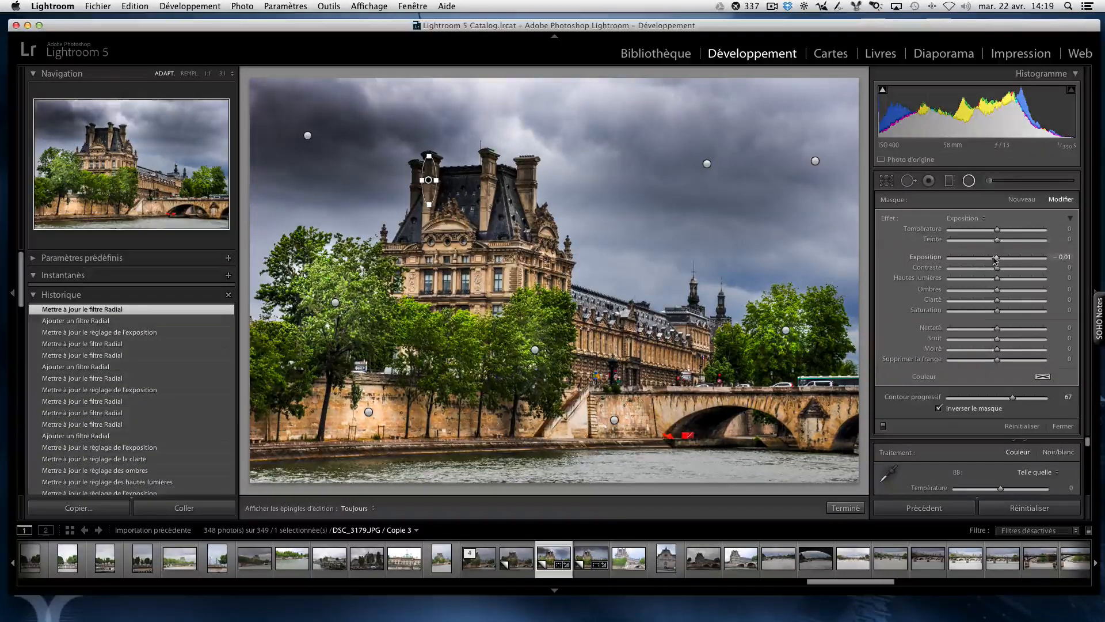
left_click_drag(1003, 261, 1010, 260)
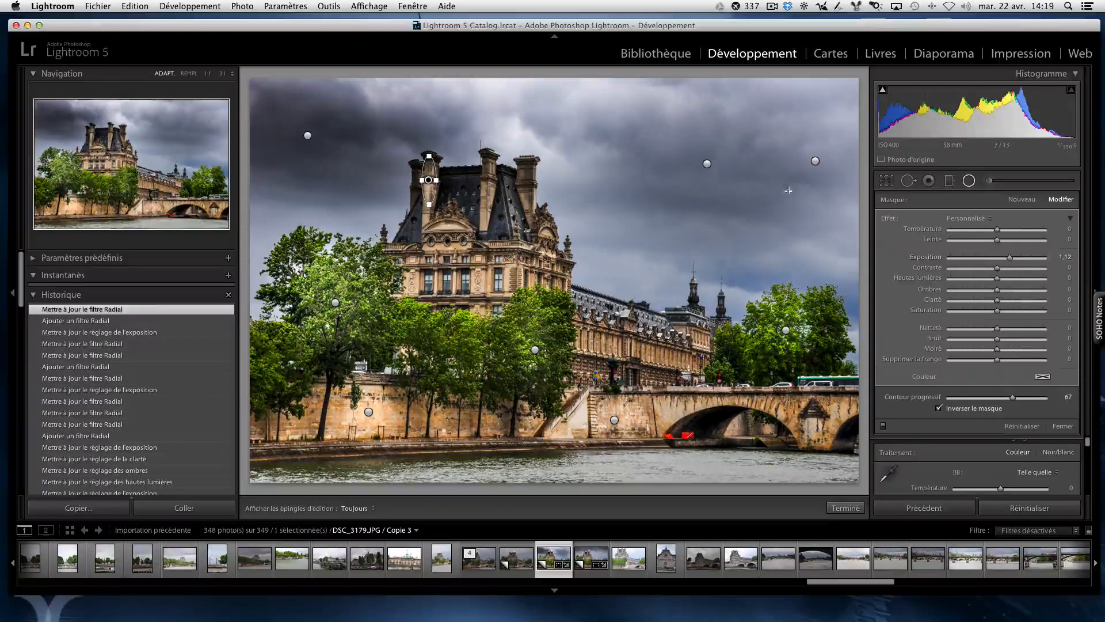
left_click(845, 508)
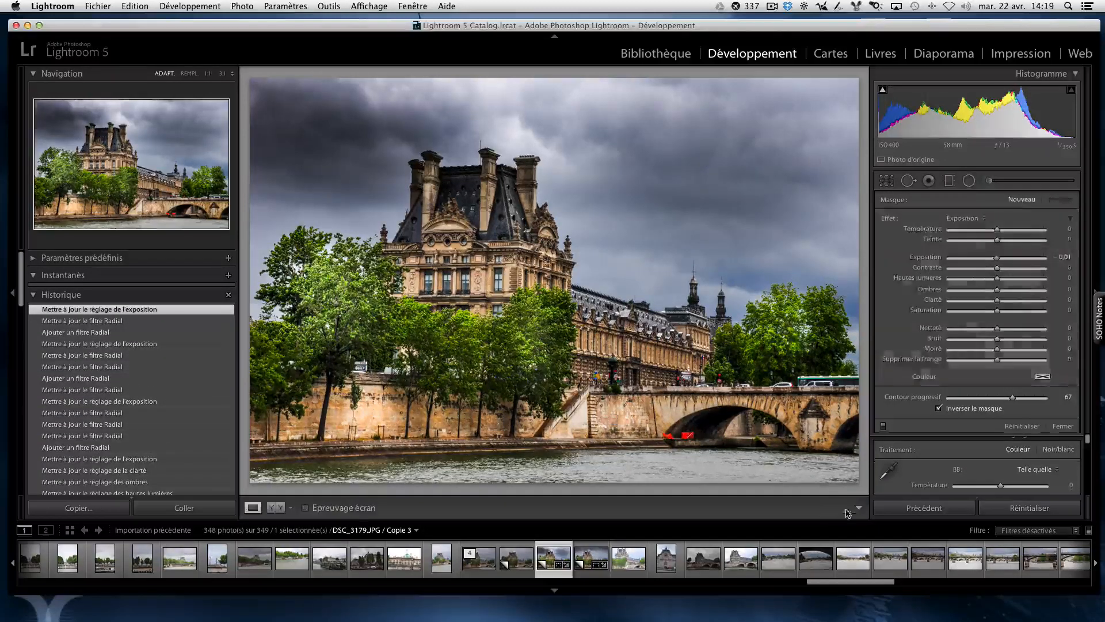
Step: Add a narrow radial filter over the rightmost chimney and set its Exposition to 0,84
left_click(969, 180)
left_click_drag(527, 163, 538, 188)
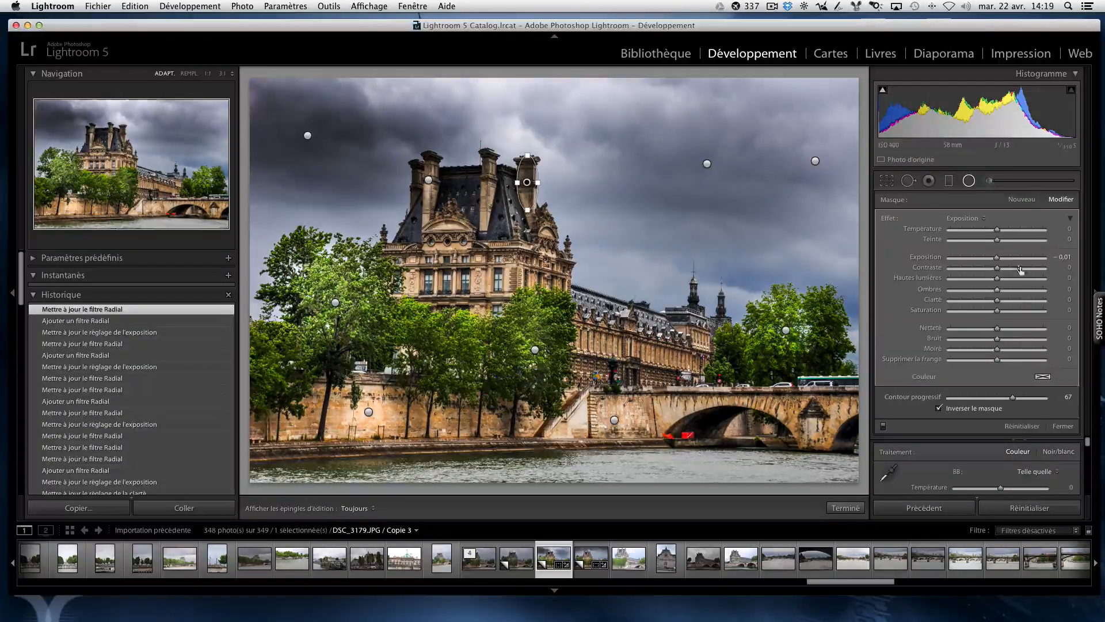
left_click_drag(1003, 260, 1007, 260)
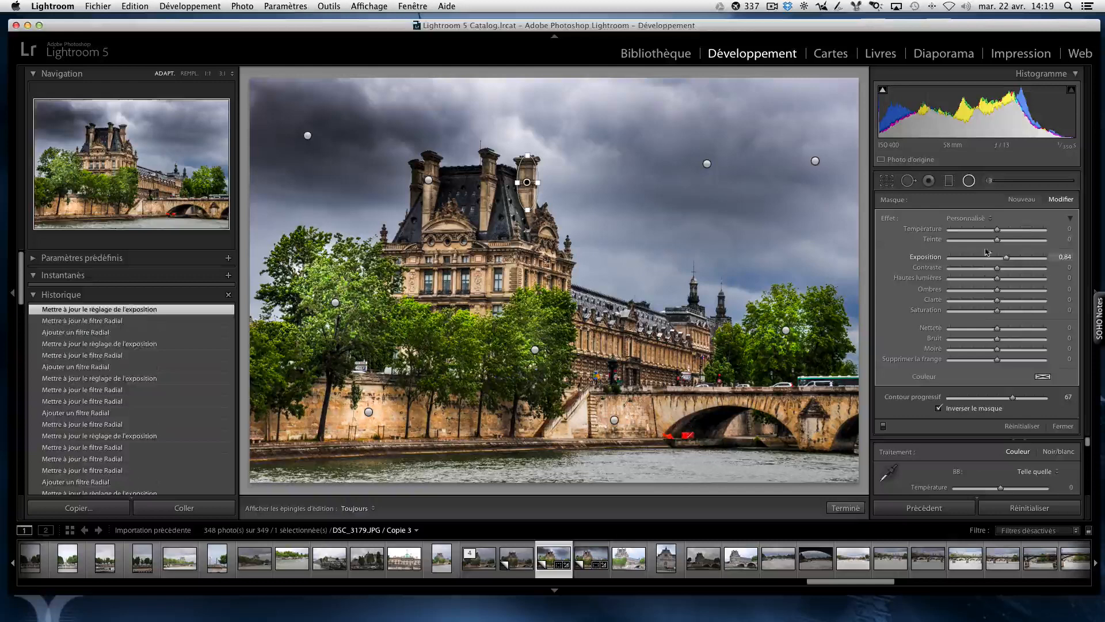
left_click(845, 508)
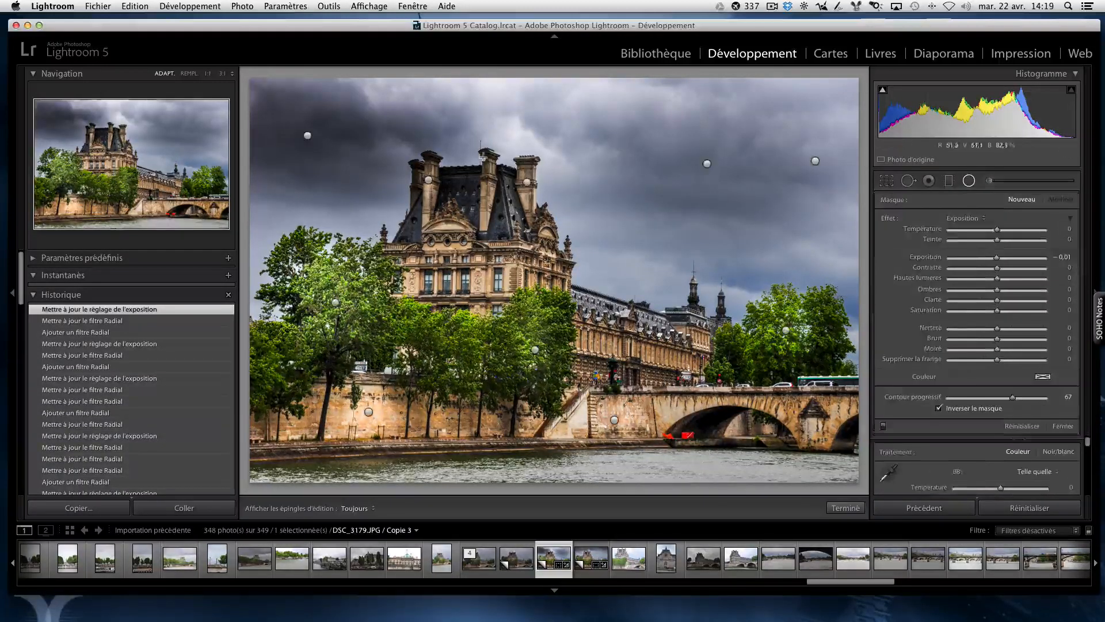
Step: Add a narrow radial filter over the third chimney from the left, with Exposition at 0,73
mouse_move(481, 156)
left_mouse_down()
mouse_move(491, 199)
mouse_move(482, 179)
left_mouse_up()
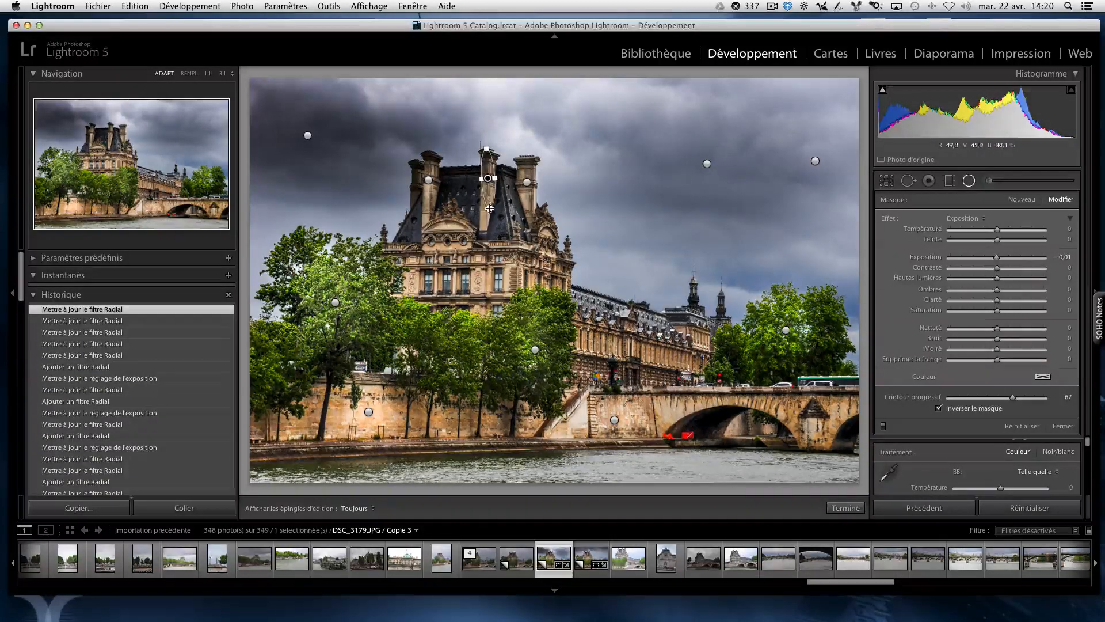
left_click_drag(997, 257, 1009, 260)
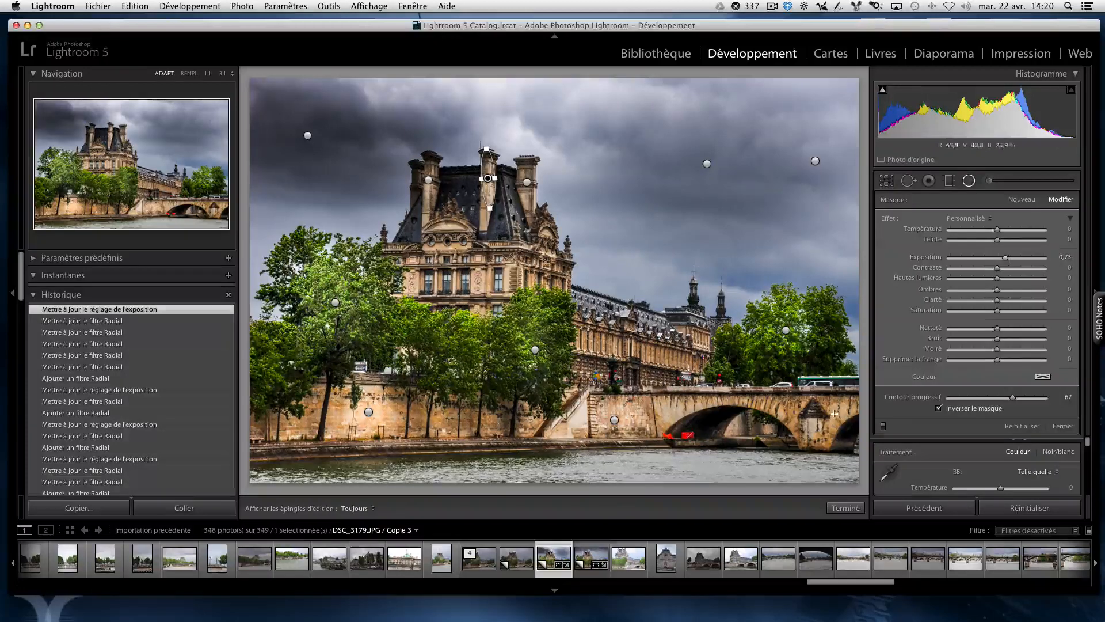
left_click(845, 507)
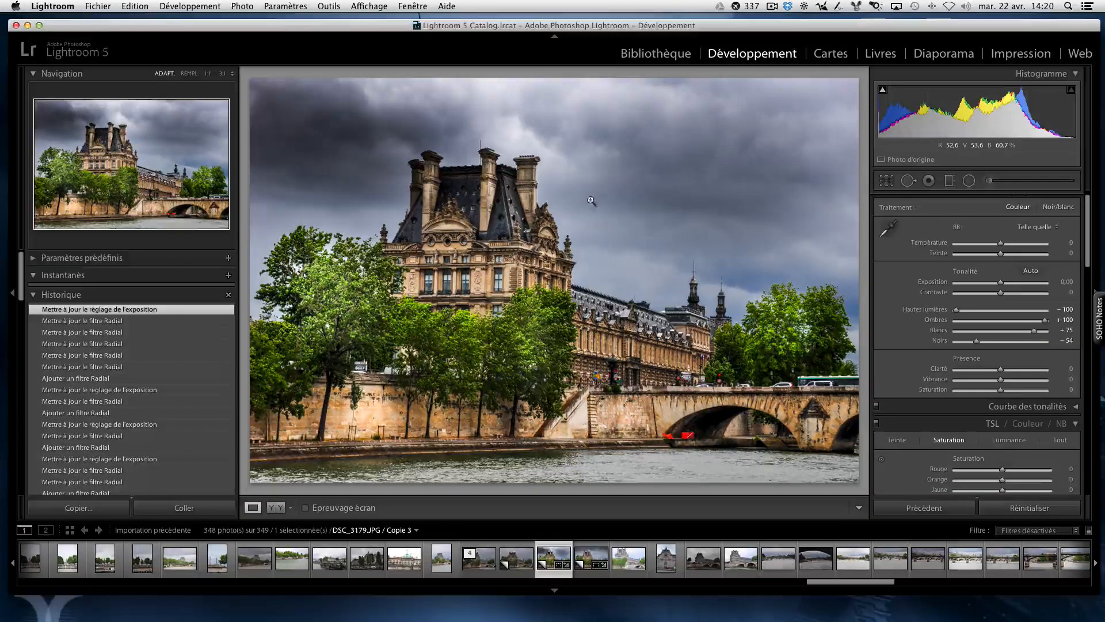
Step: Add a narrow radial filter over the leftmost chimney and set its Exposition to 1,52
left_click(969, 181)
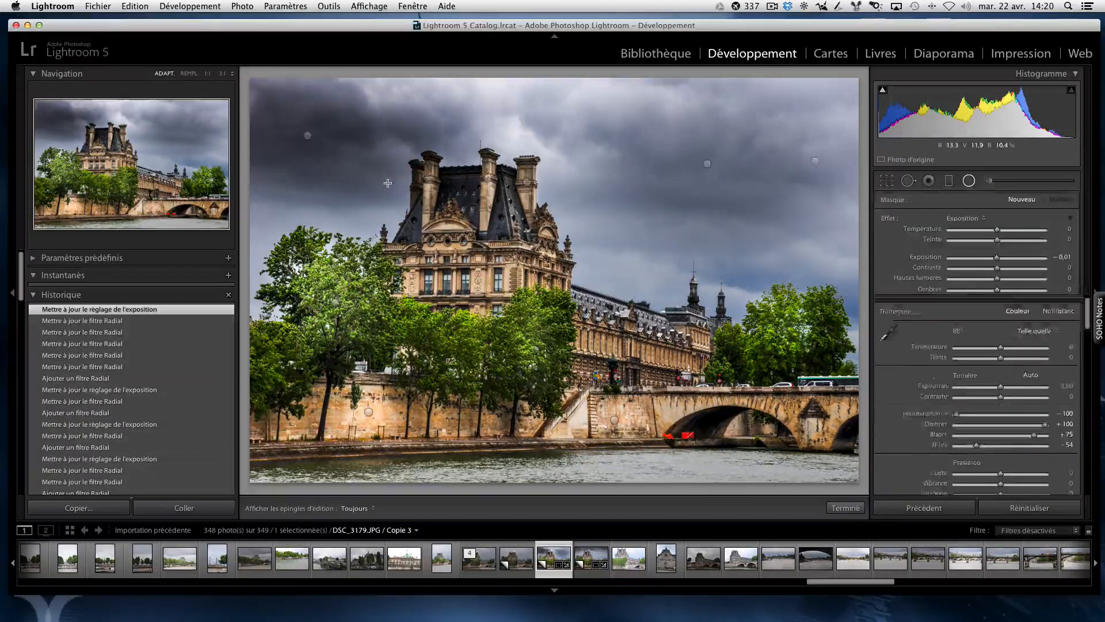
left_click_drag(414, 165, 417, 190)
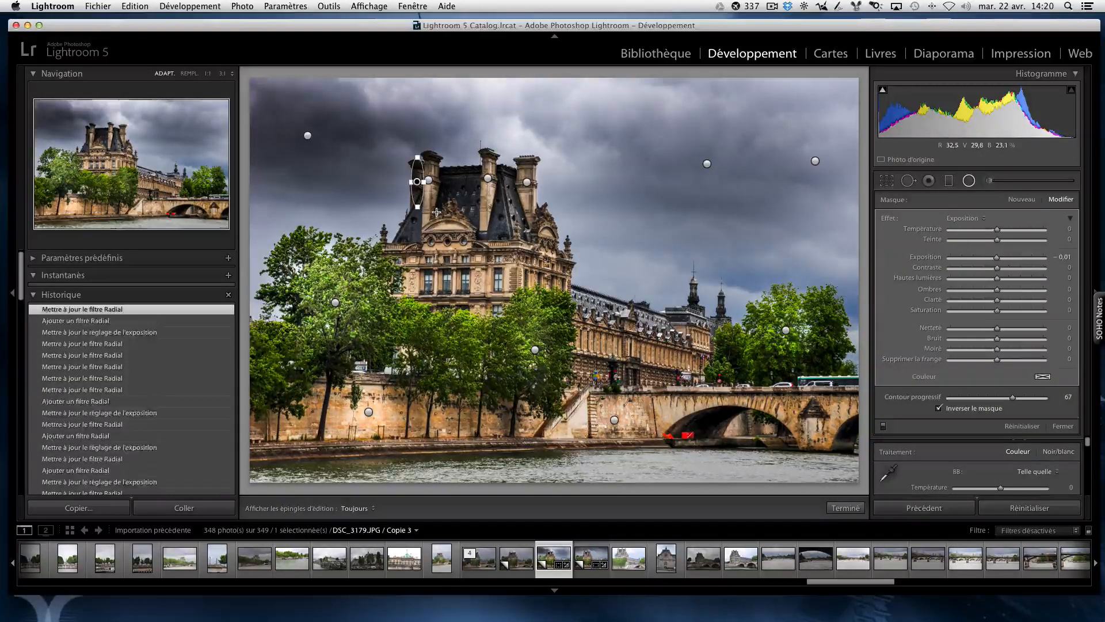
left_click_drag(999, 258, 1014, 260)
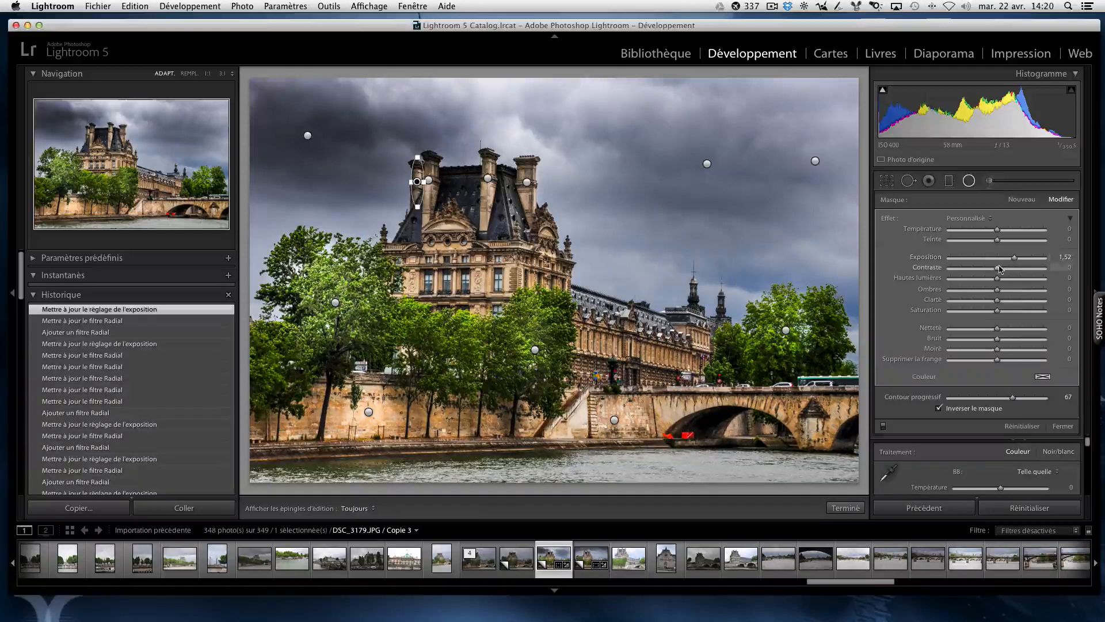
left_click(846, 508)
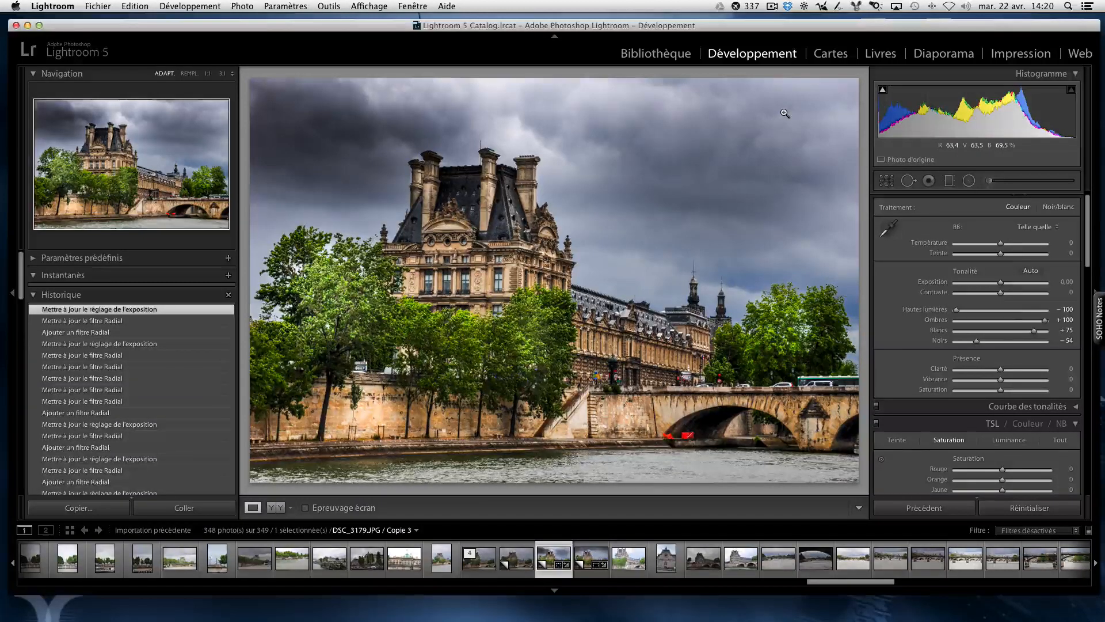
Step: Retouch one spot on the far-right tree and add a vertical radial filter over its right side with Exposition at 0,61
key("q")
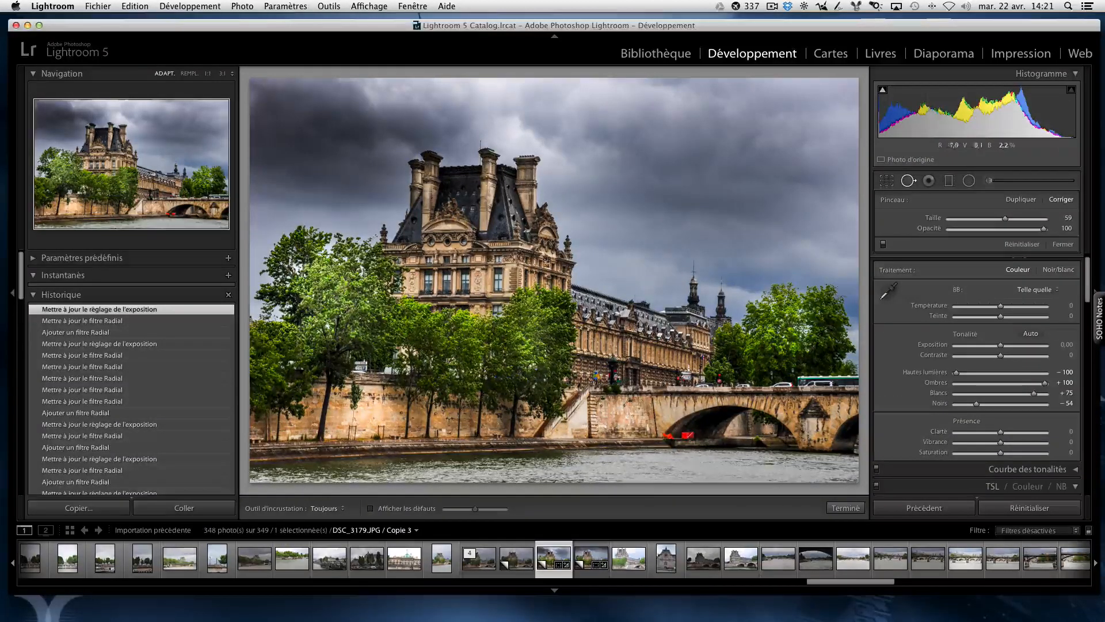
left_click(819, 304)
key("shift+m")
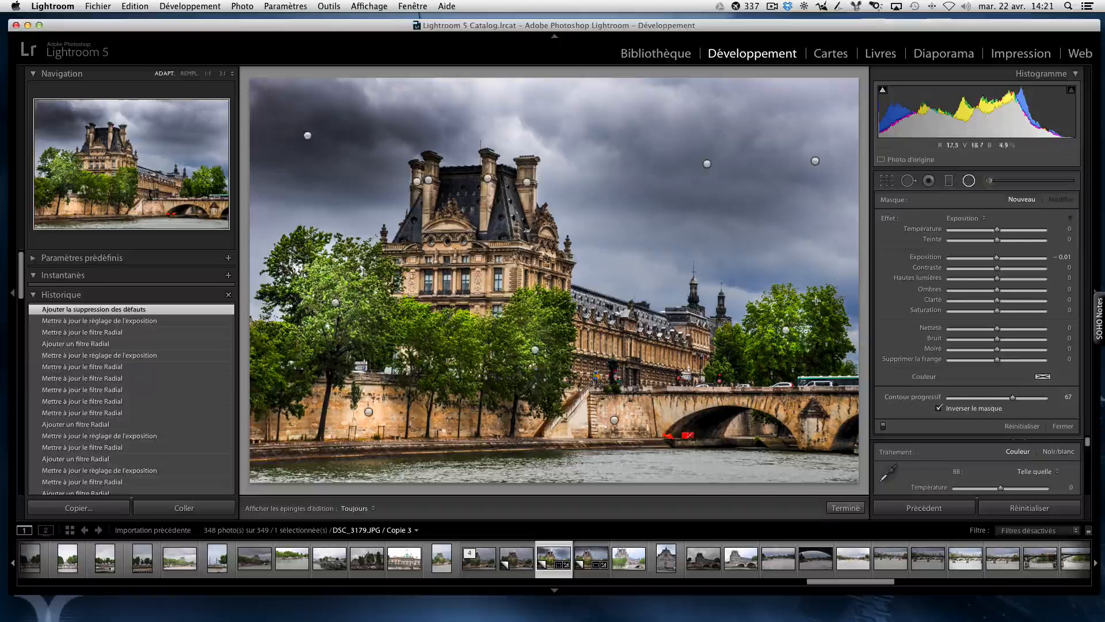
mouse_move(818, 318)
left_mouse_down()
mouse_move(840, 368)
mouse_move(822, 336)
left_mouse_up()
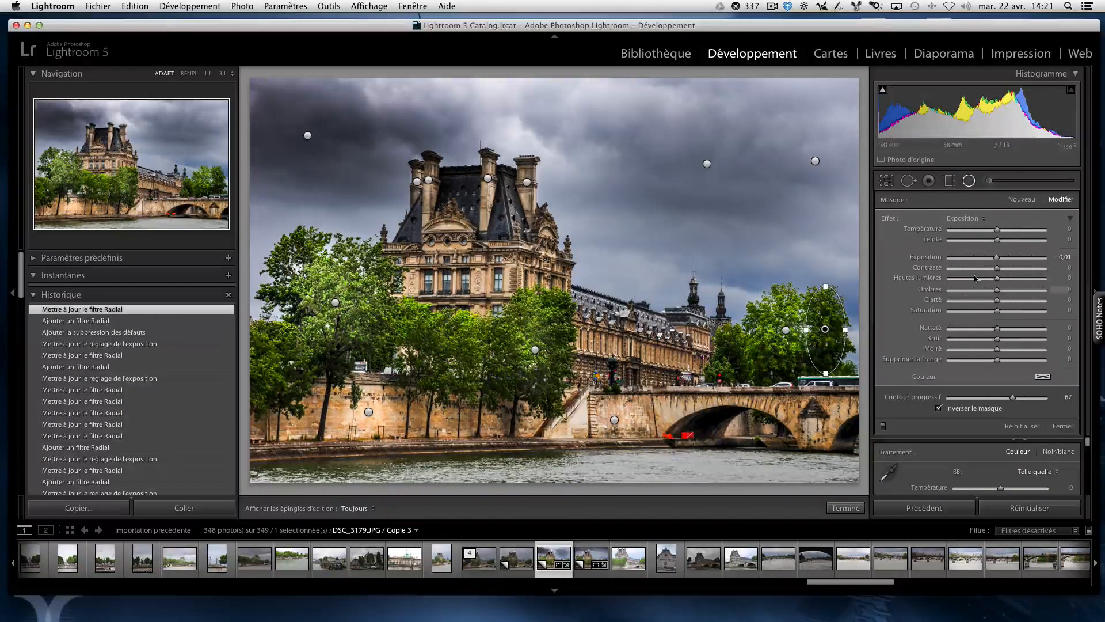
left_click_drag(998, 261, 1003, 263)
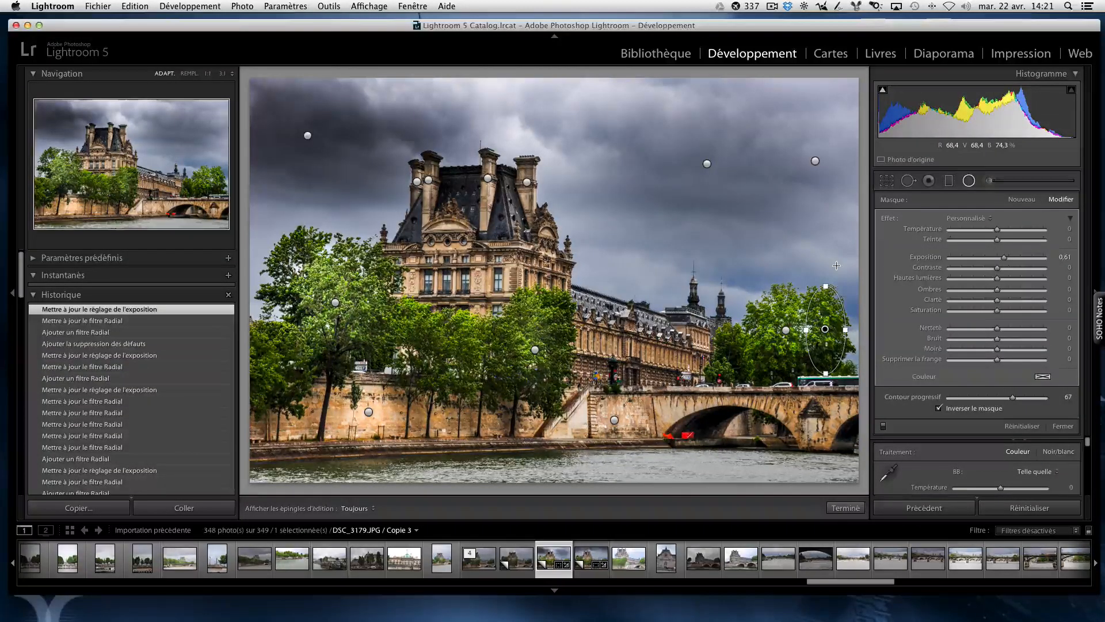
left_click(845, 507)
Step: Add a radial filter over the tree at the photo's left edge and set its Exposition to 0,73
left_click(970, 180)
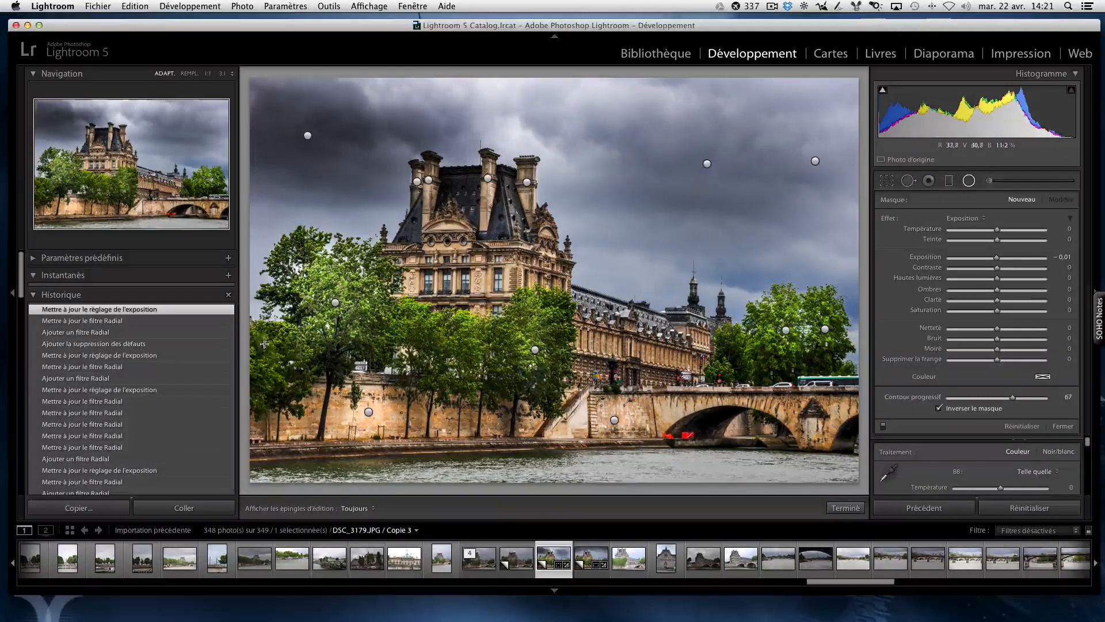
mouse_move(264, 342)
left_mouse_down()
mouse_move(284, 368)
mouse_move(269, 351)
mouse_move(306, 365)
mouse_move(276, 399)
left_mouse_up()
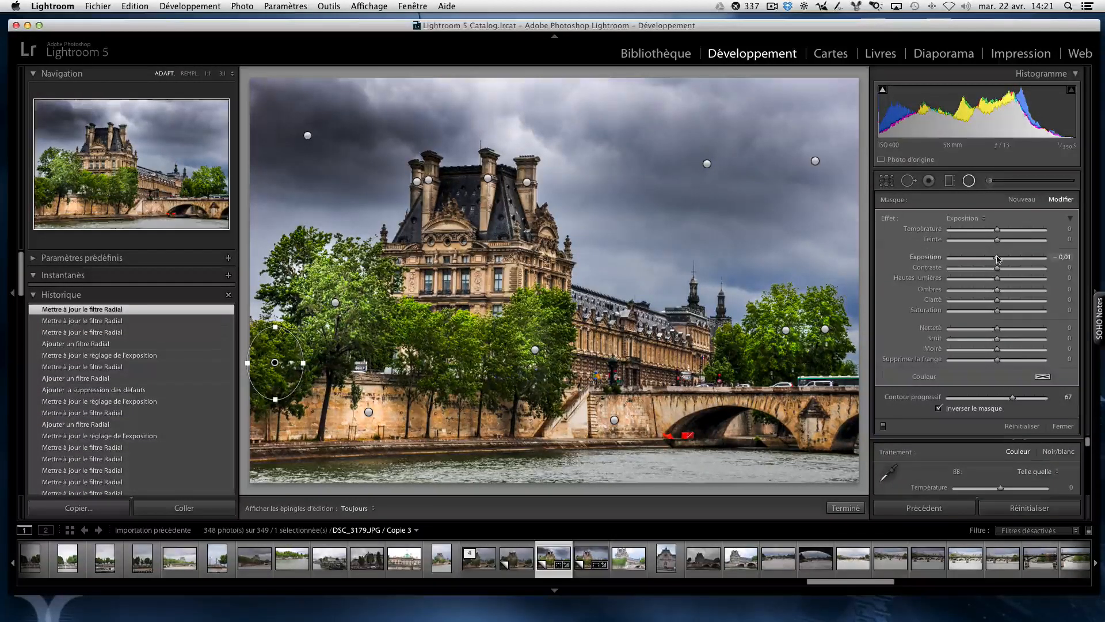
left_click_drag(997, 259, 1007, 259)
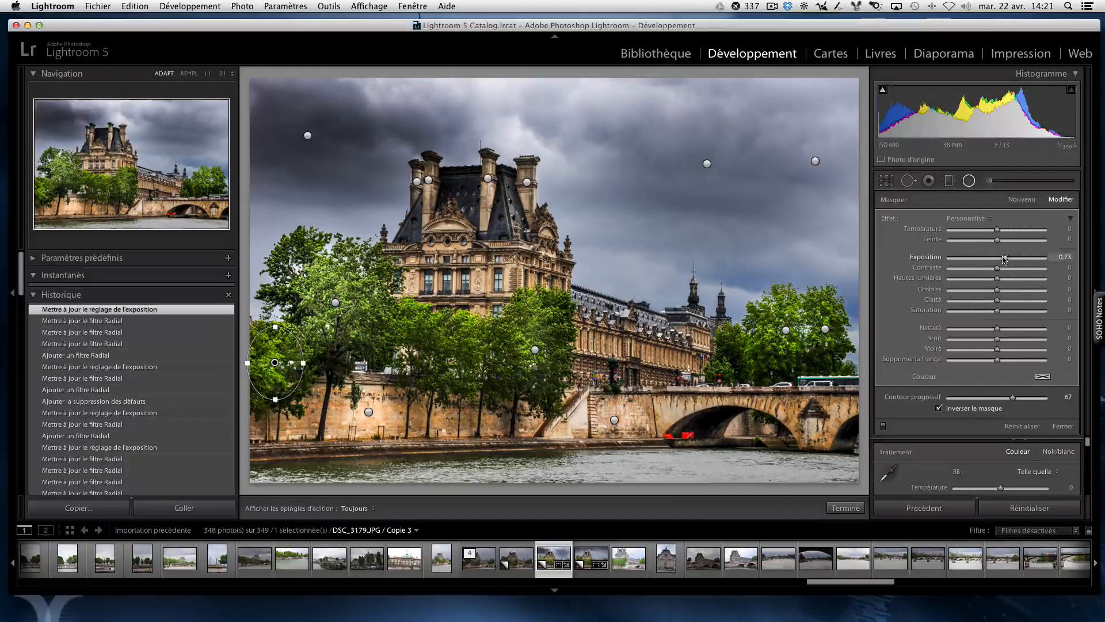
left_click(842, 507)
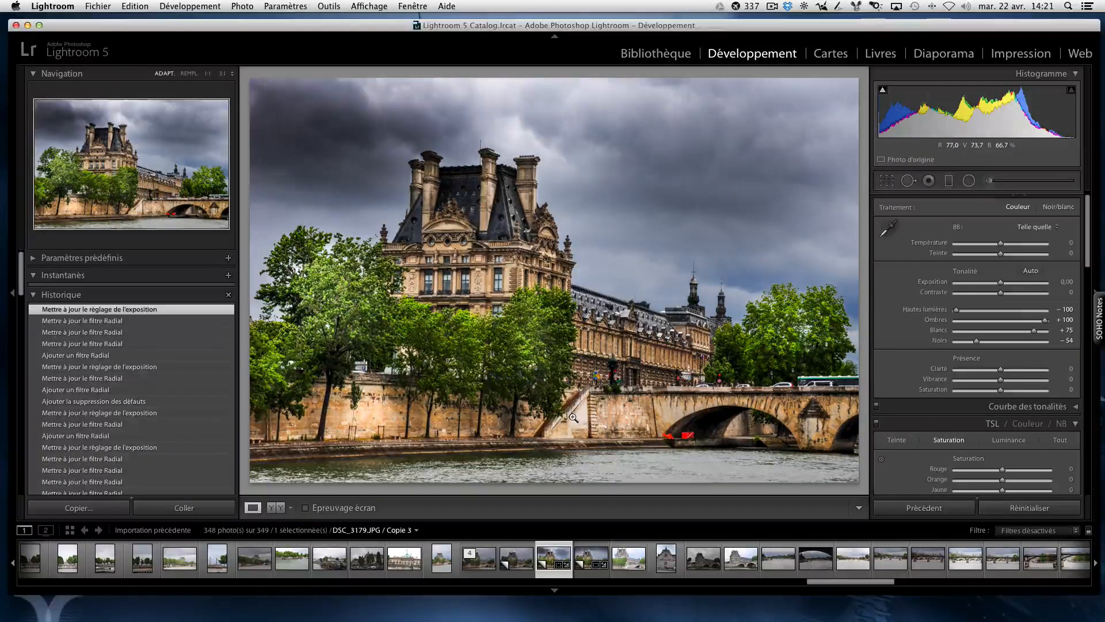
Step: Lighten the stone quay wall below the trees with an adjustment brush using the Densité - (Eclaircir) effect
left_click(990, 182)
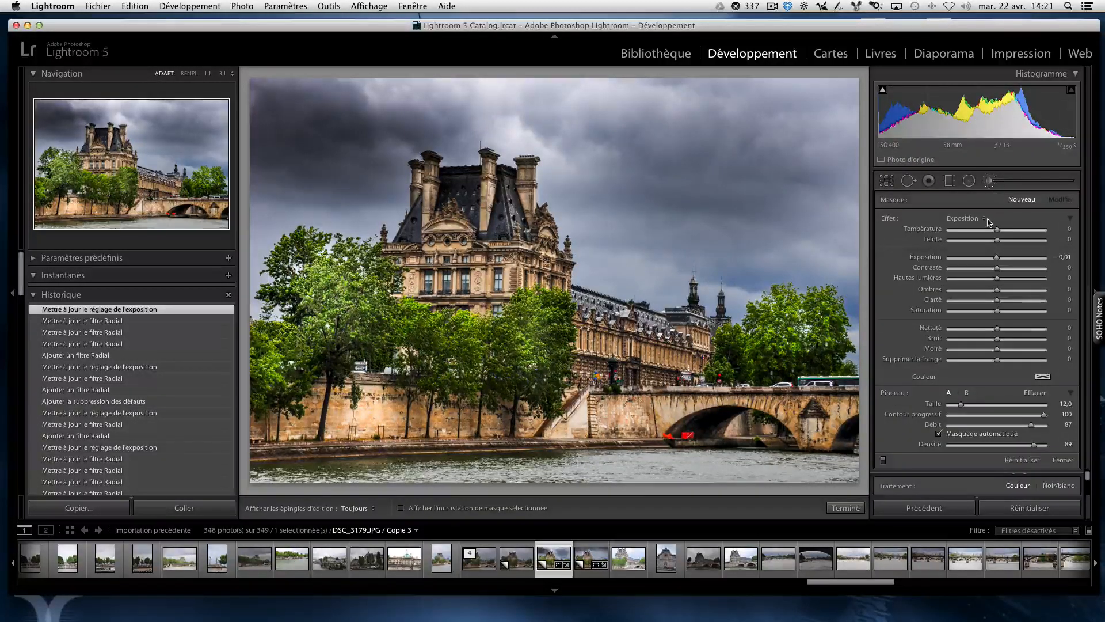
left_click(988, 182)
left_click(989, 183)
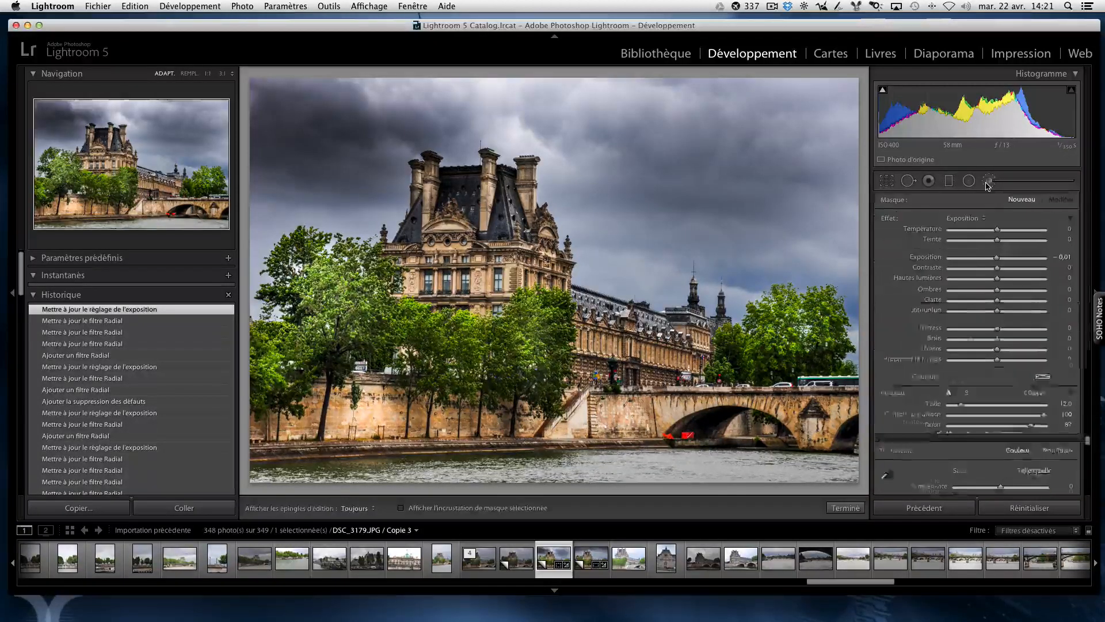
left_click(986, 216)
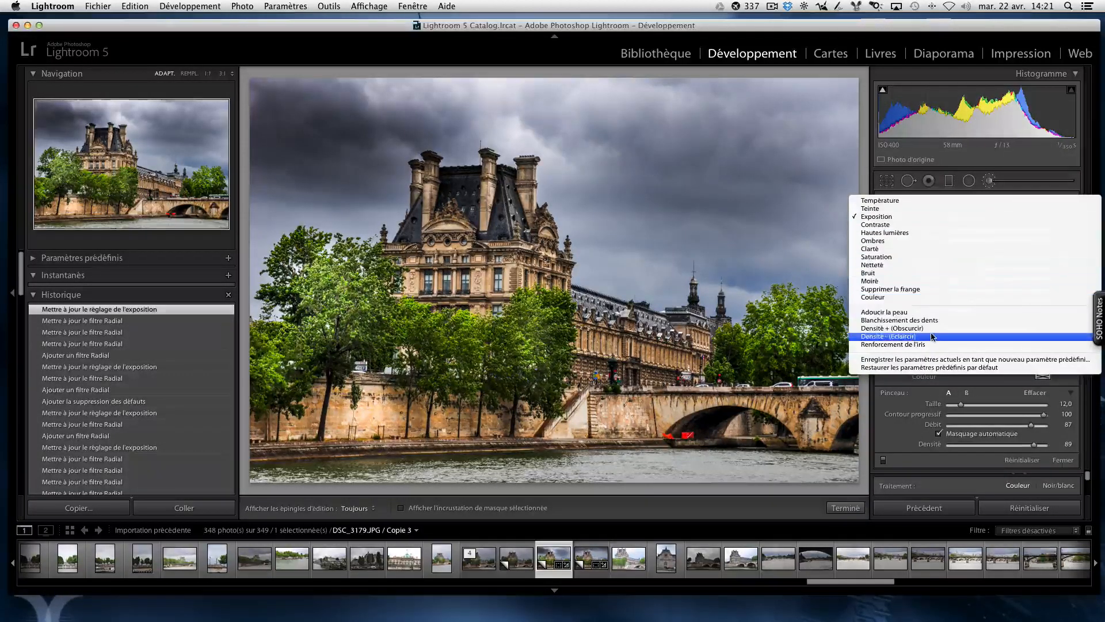
left_click(978, 336)
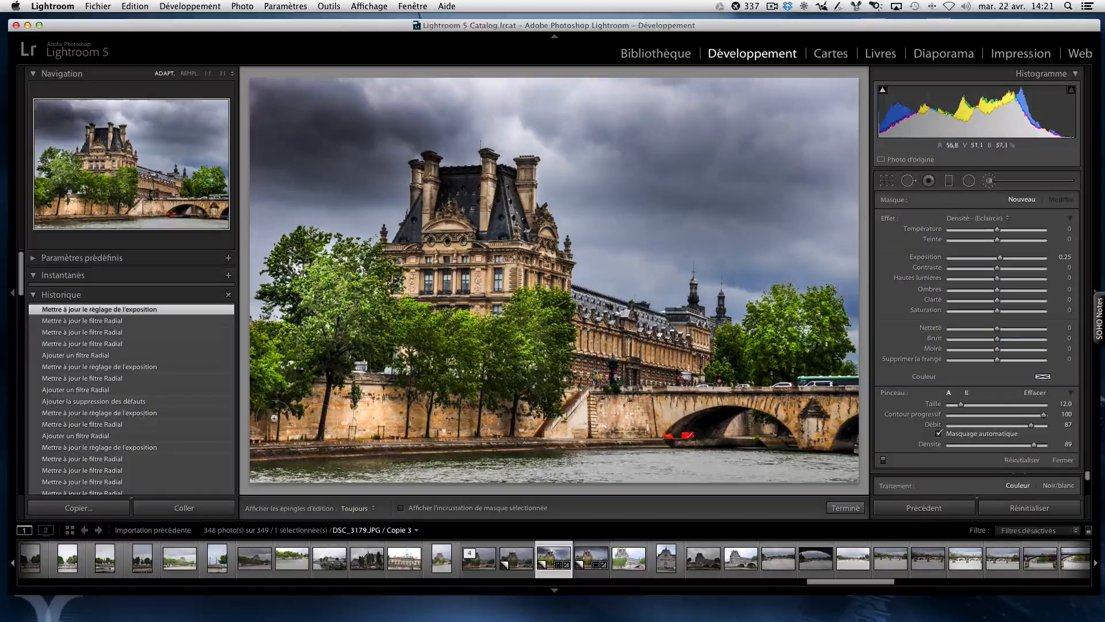
key("h")
mouse_move(480, 422)
left_mouse_down()
mouse_move(546, 416)
mouse_move(586, 426)
left_mouse_up()
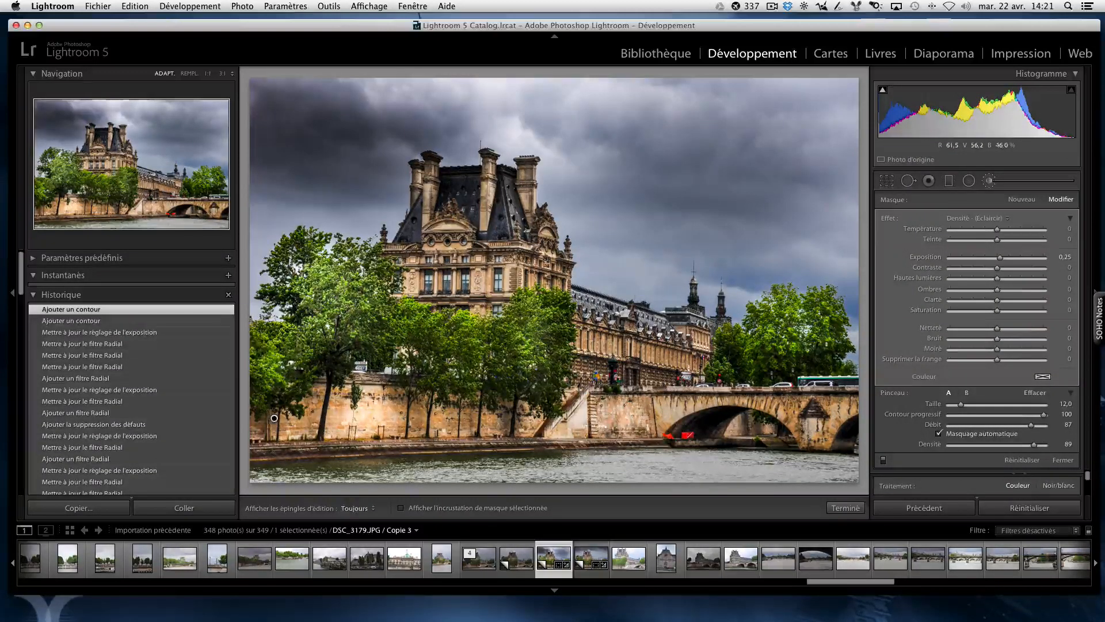
key("h")
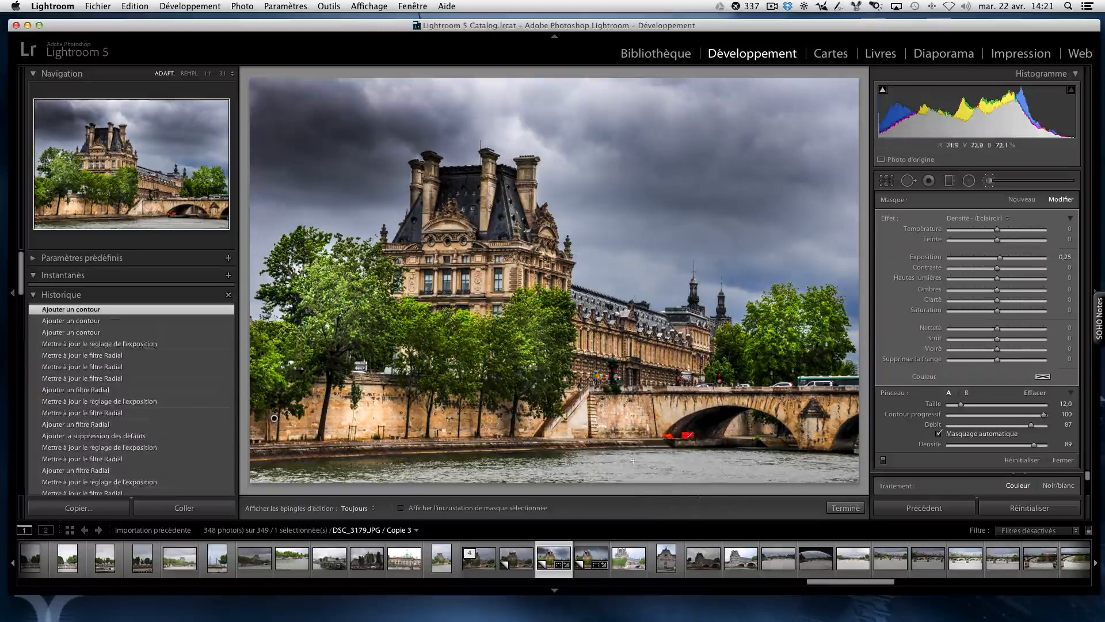
Step: Extend the lightening strokes over the bridge arch, the long facade and the right bridge pier with a smaller brush, Taille 8,0 to 9,0
scroll(696, 428, "down", 3)
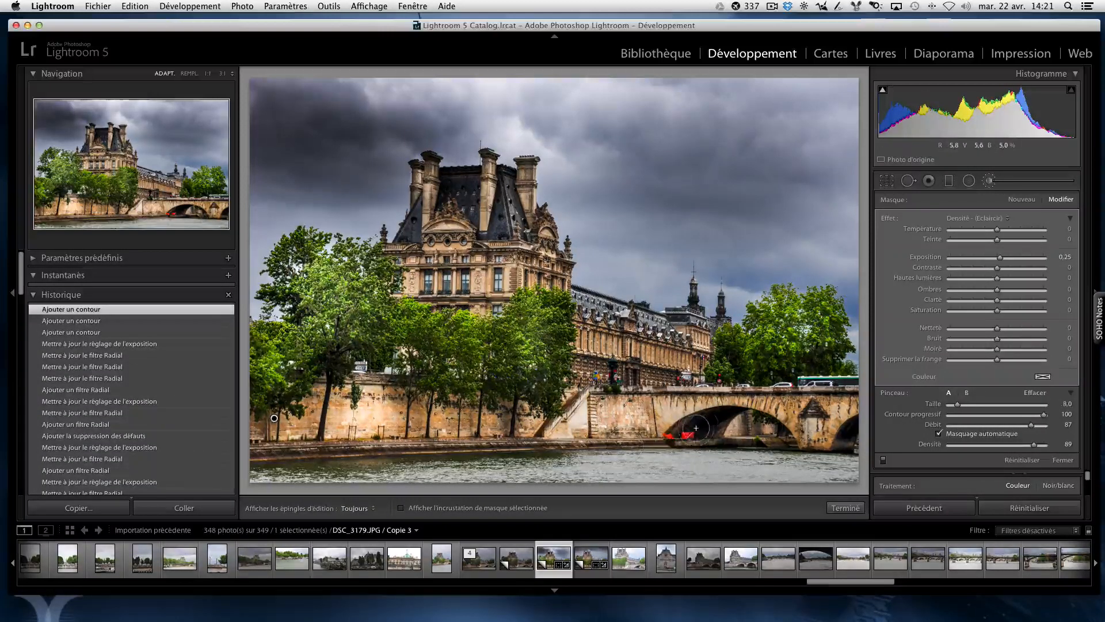
mouse_move(687, 436)
left_mouse_down()
mouse_move(728, 416)
mouse_move(697, 434)
left_mouse_up()
mouse_move(726, 407)
left_mouse_down()
mouse_move(695, 325)
mouse_move(670, 357)
left_mouse_up()
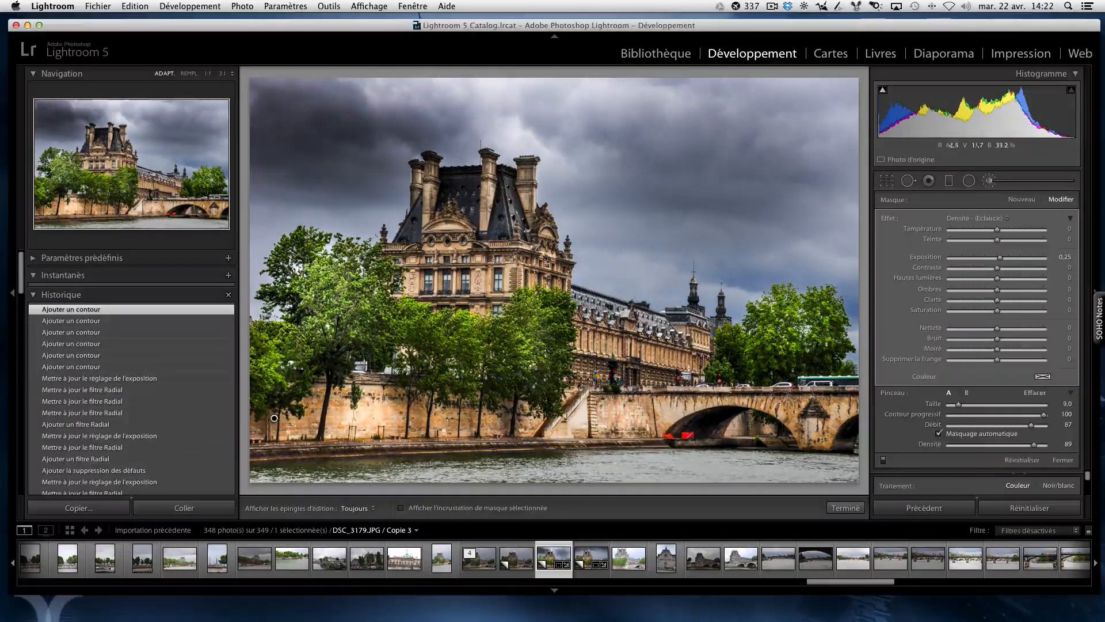
left_click_drag(840, 404, 833, 436)
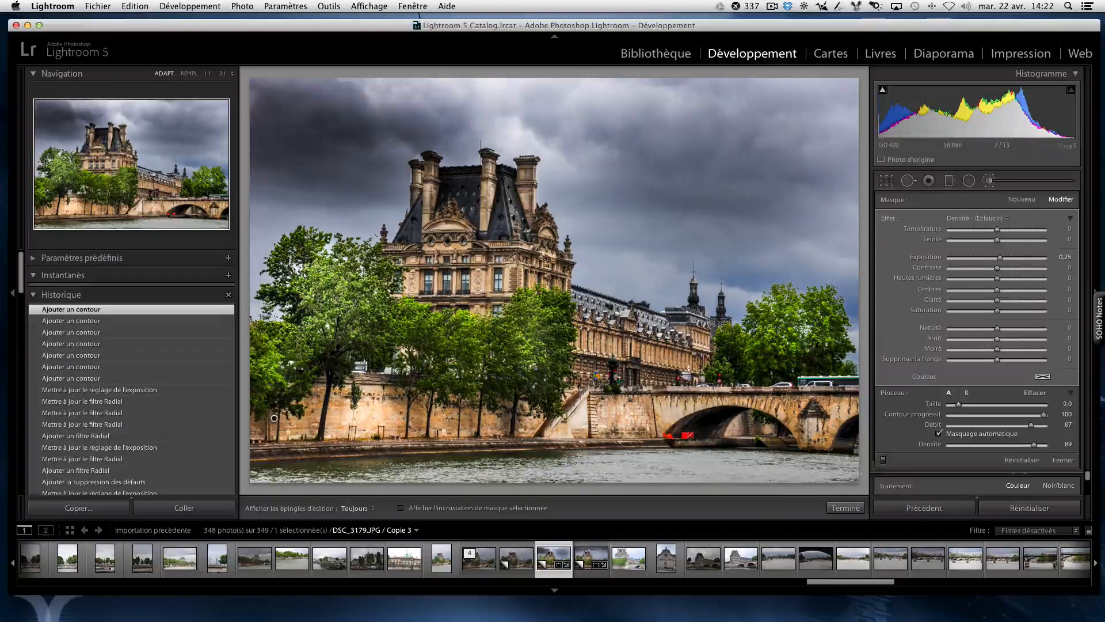
left_click(846, 508)
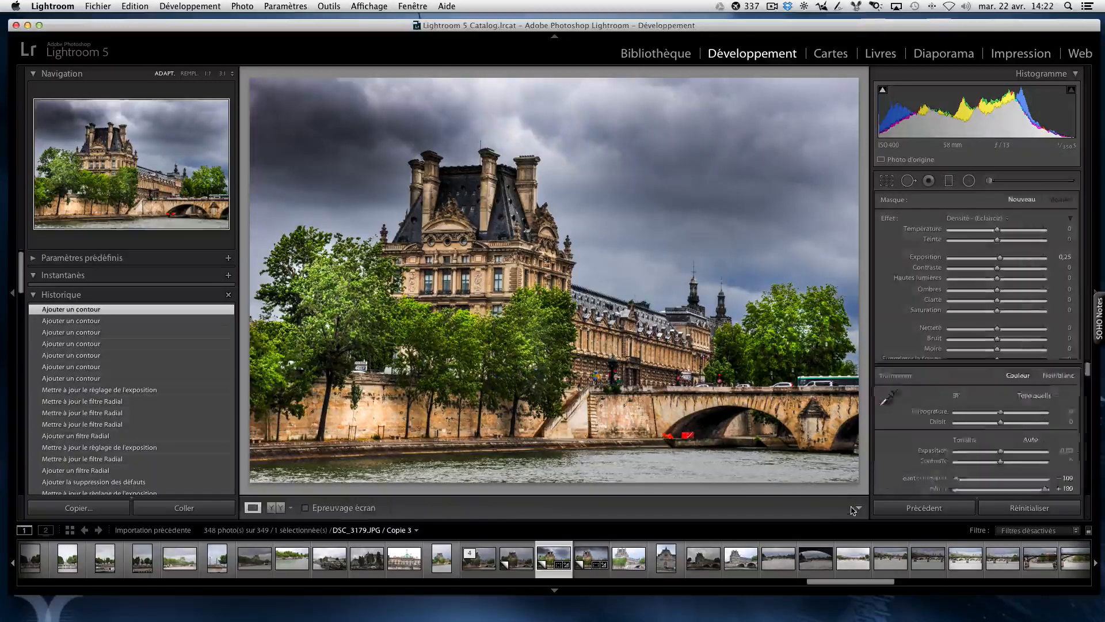
Step: Darken the river water across the foreground with a new adjustment brush using the Densité + (Obscurcir) effect and Taille around 8,0
left_click(990, 181)
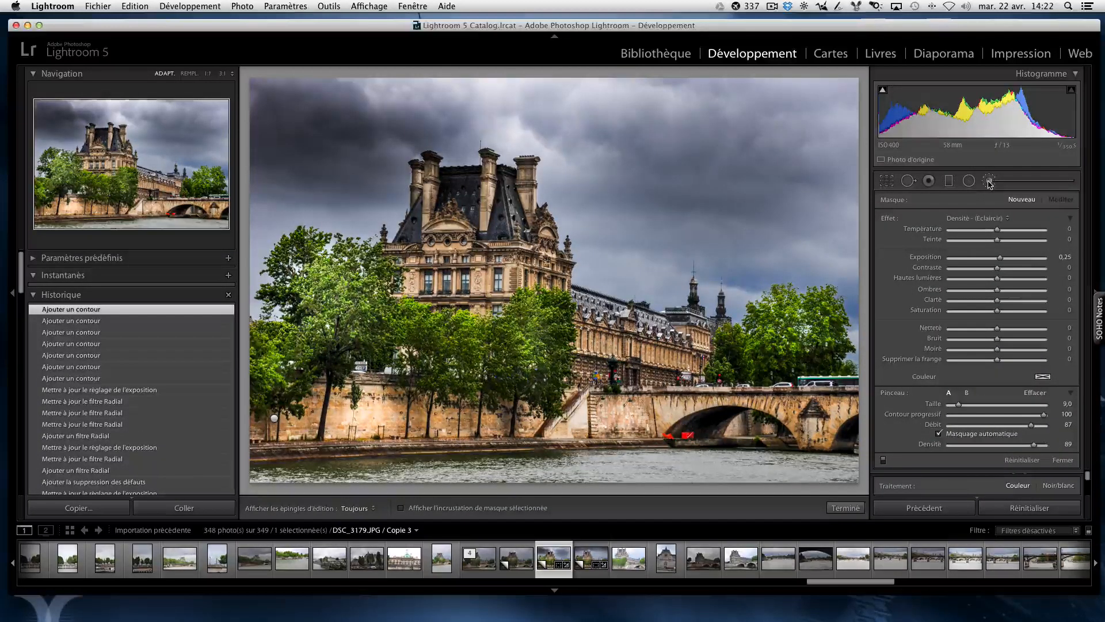
left_click(990, 182)
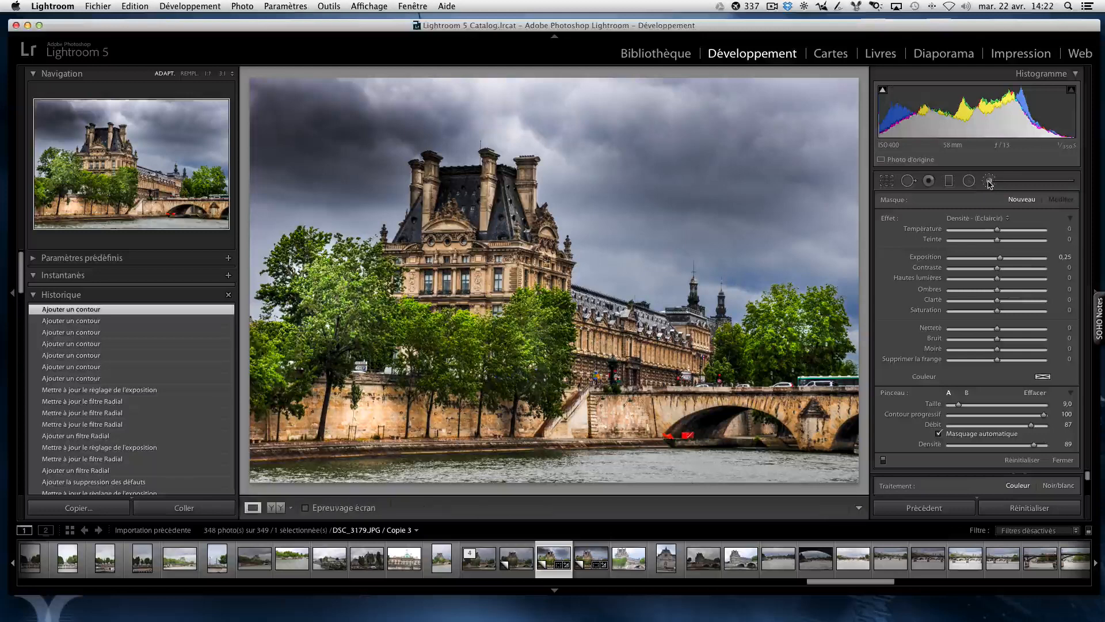
left_click(1005, 220)
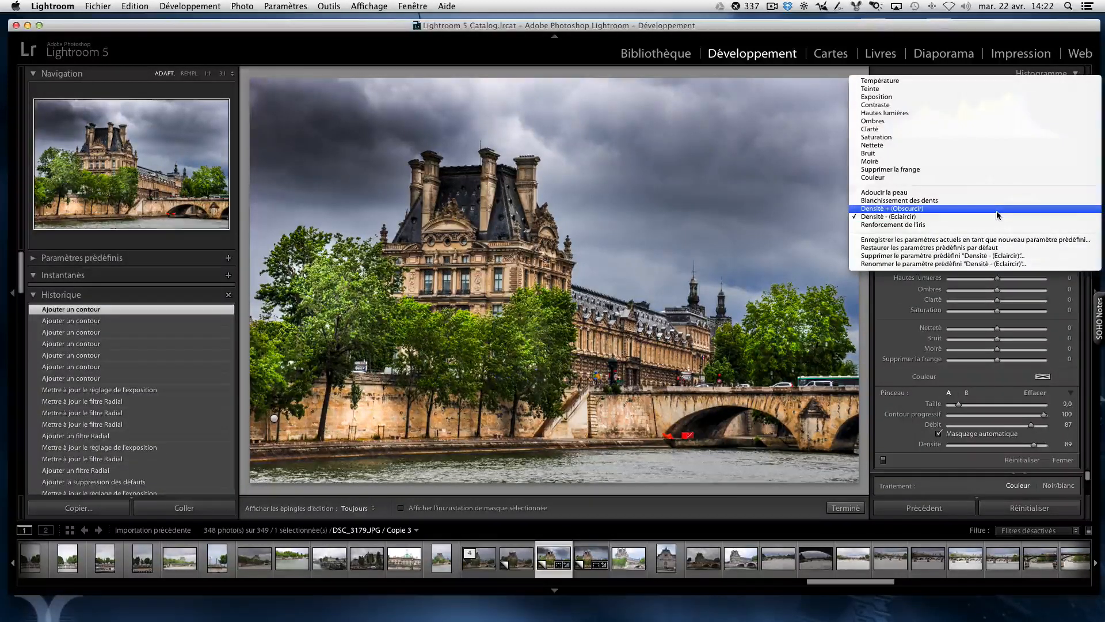
left_click(997, 210)
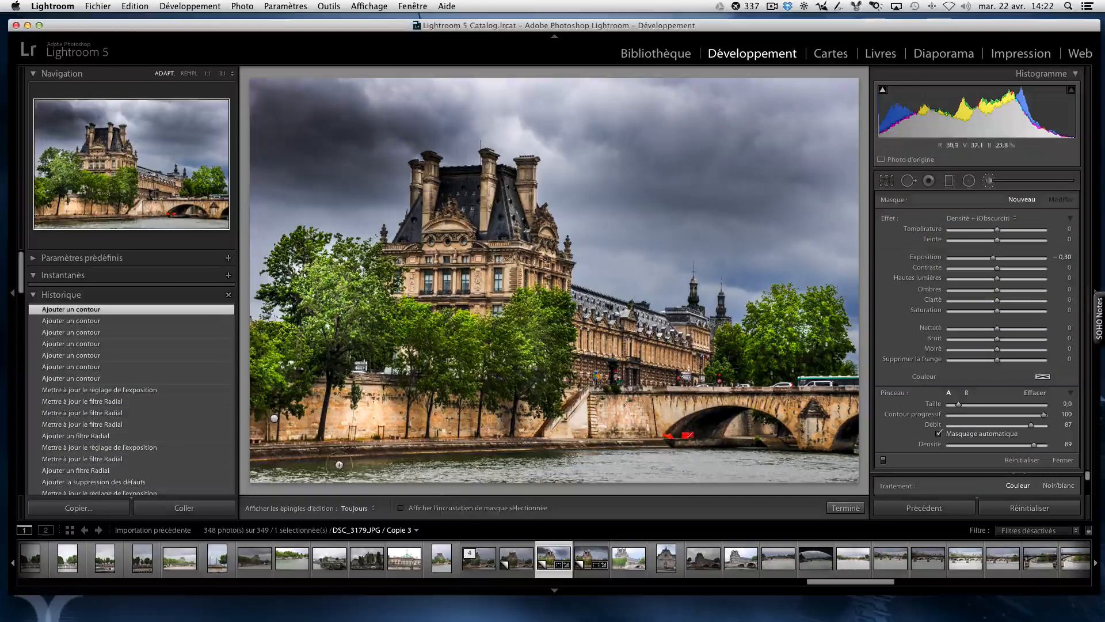
scroll(339, 466, "down", 1)
mouse_move(293, 470)
left_mouse_down()
mouse_move(487, 456)
mouse_move(585, 468)
mouse_move(728, 461)
mouse_move(844, 480)
mouse_move(795, 479)
mouse_move(828, 469)
left_mouse_up()
scroll(393, 461, "down", 2)
scroll(659, 463, "up", 1)
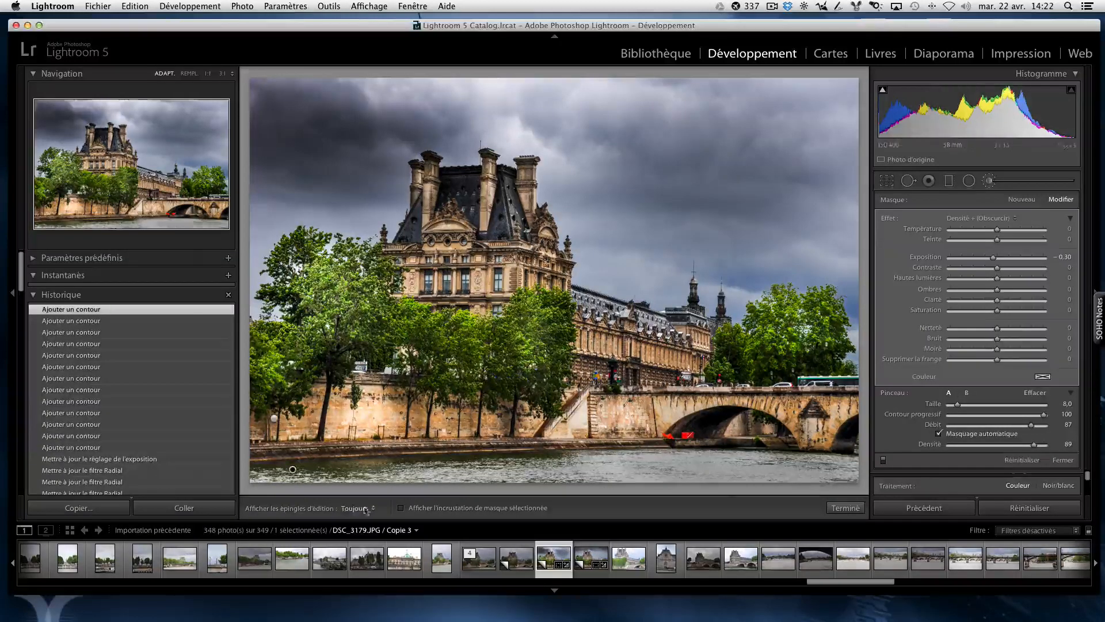
left_click(846, 508)
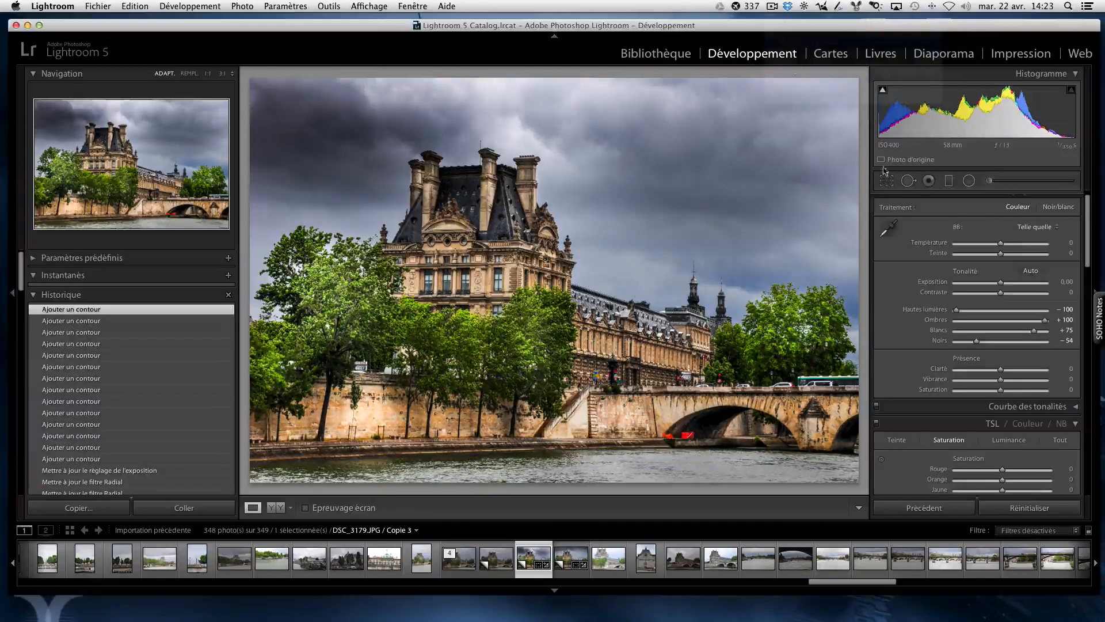
Step: Set the global Clarté to +8, Vibrance to +4 and Exposition to +0,20
mouse_move(1001, 369)
left_mouse_down()
mouse_move(1008, 374)
mouse_move(991, 376)
mouse_move(1002, 381)
left_mouse_up()
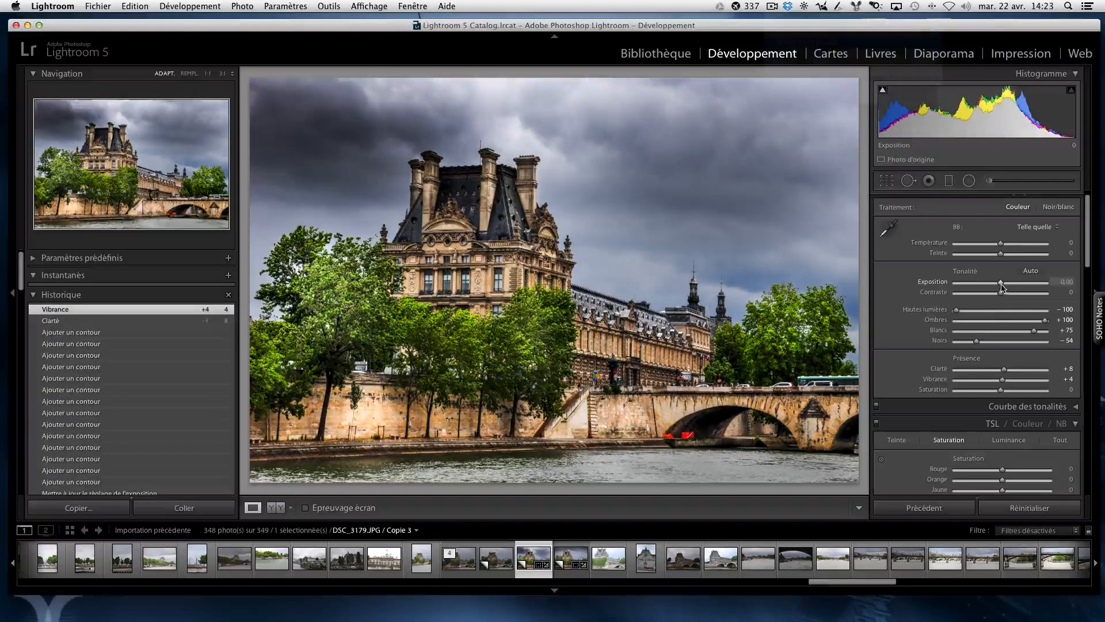
left_click_drag(1002, 286, 1003, 286)
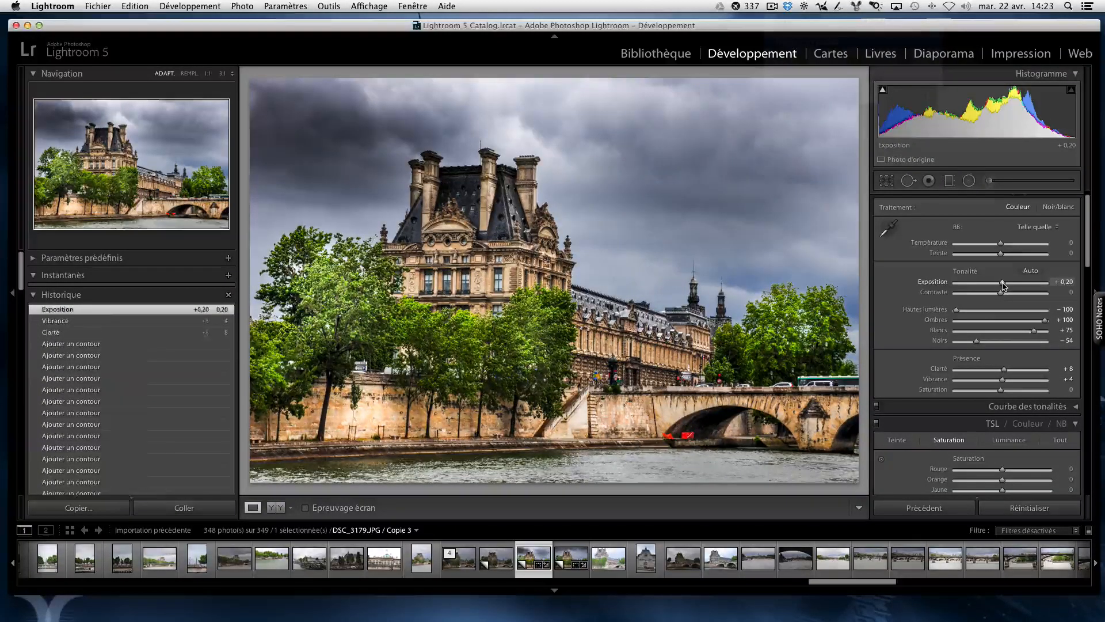
Step: Enable the lens correction profile for the photo
scroll(950, 436, "down", 3)
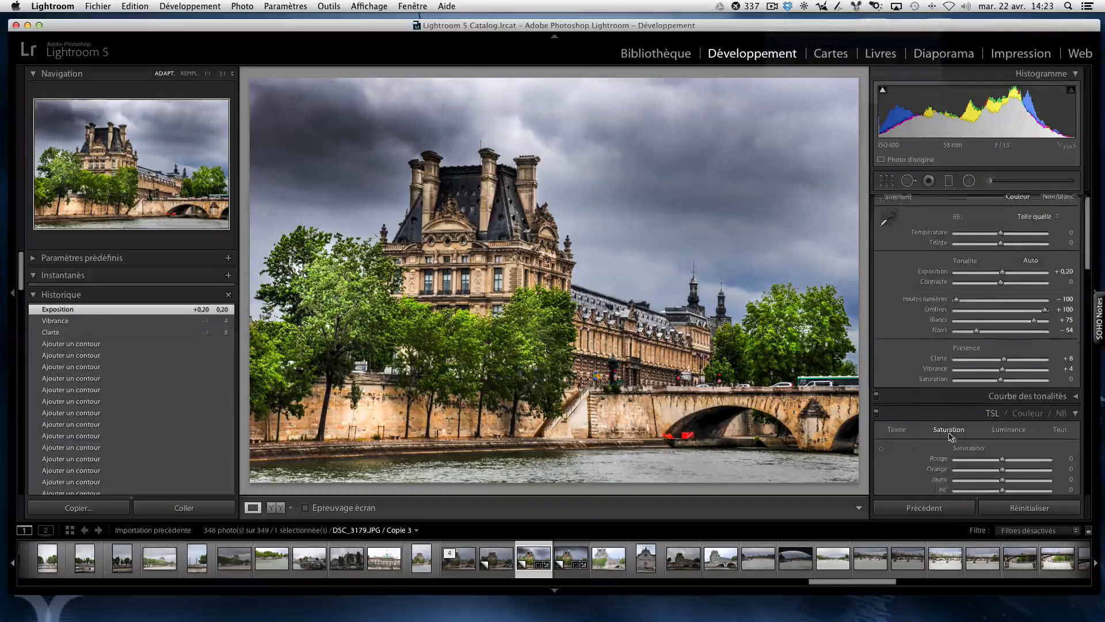
scroll(950, 436, "down", 8)
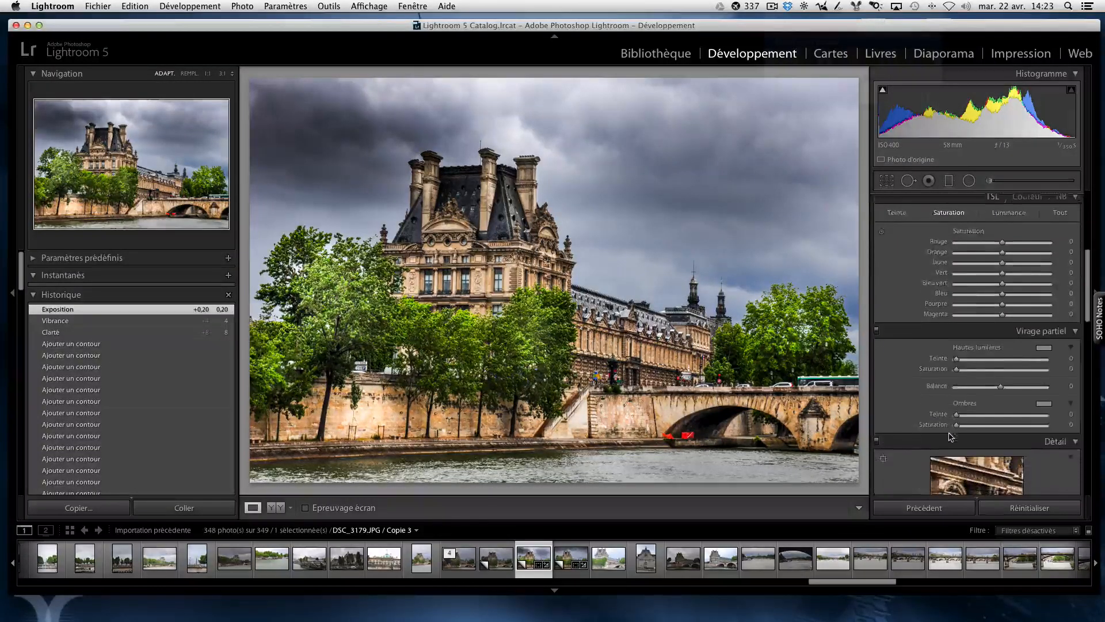
scroll(950, 432, "down", 4)
scroll(924, 442, "down", 4)
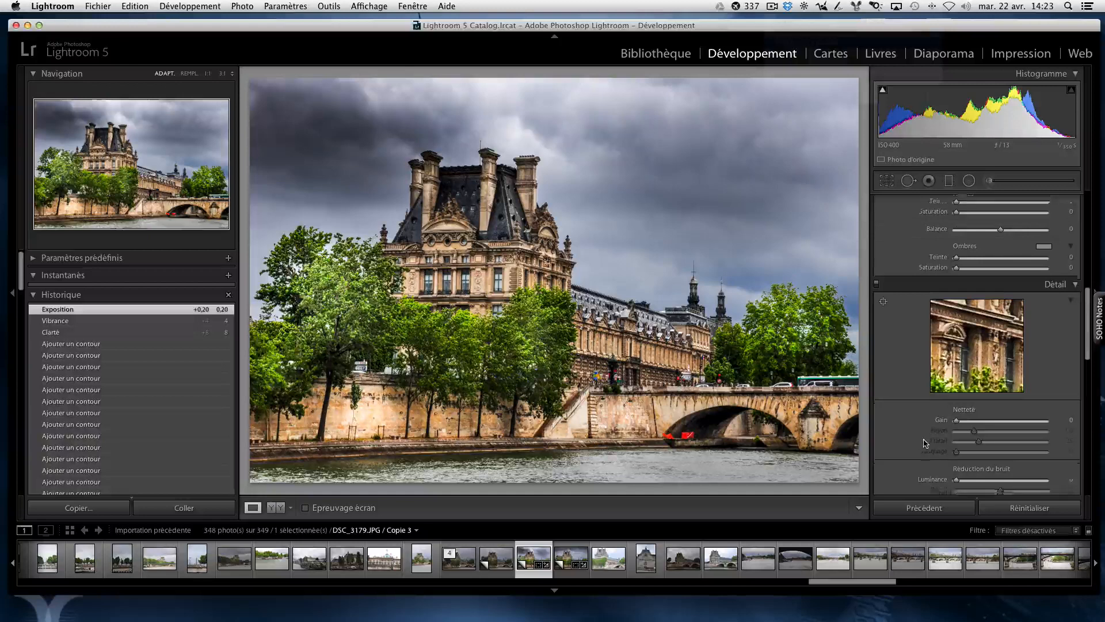
scroll(924, 442, "down", 4)
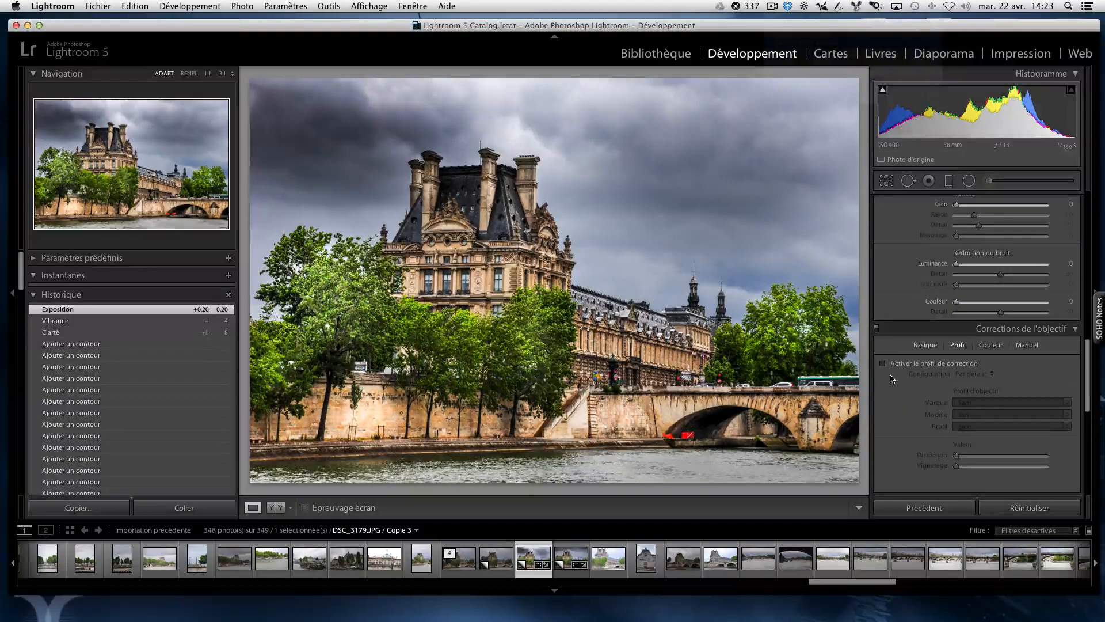
left_click(884, 363)
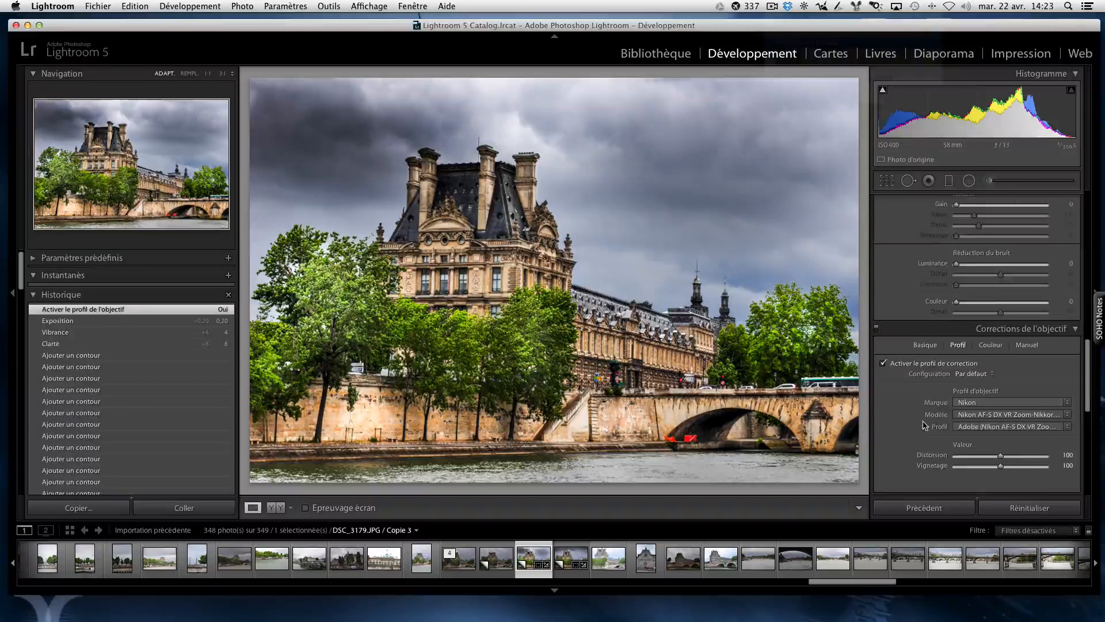
Step: Set the shadow Teinte in the camera calibration to -7
scroll(924, 426, "down", 3)
scroll(925, 426, "down", 5)
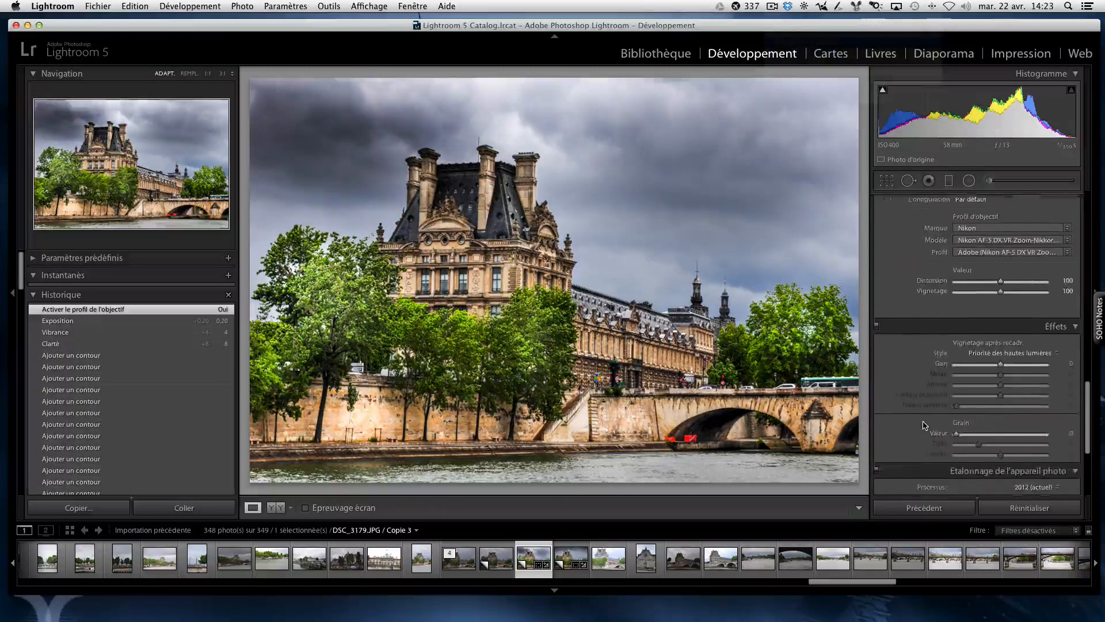
scroll(925, 426, "down", 3)
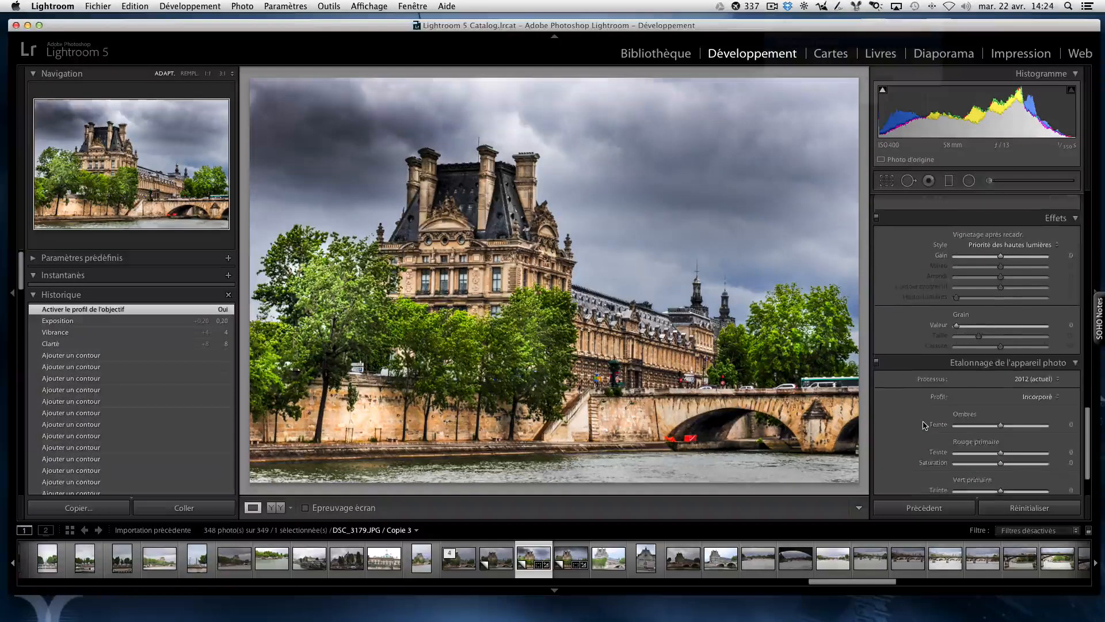
scroll(924, 426, "down", 1)
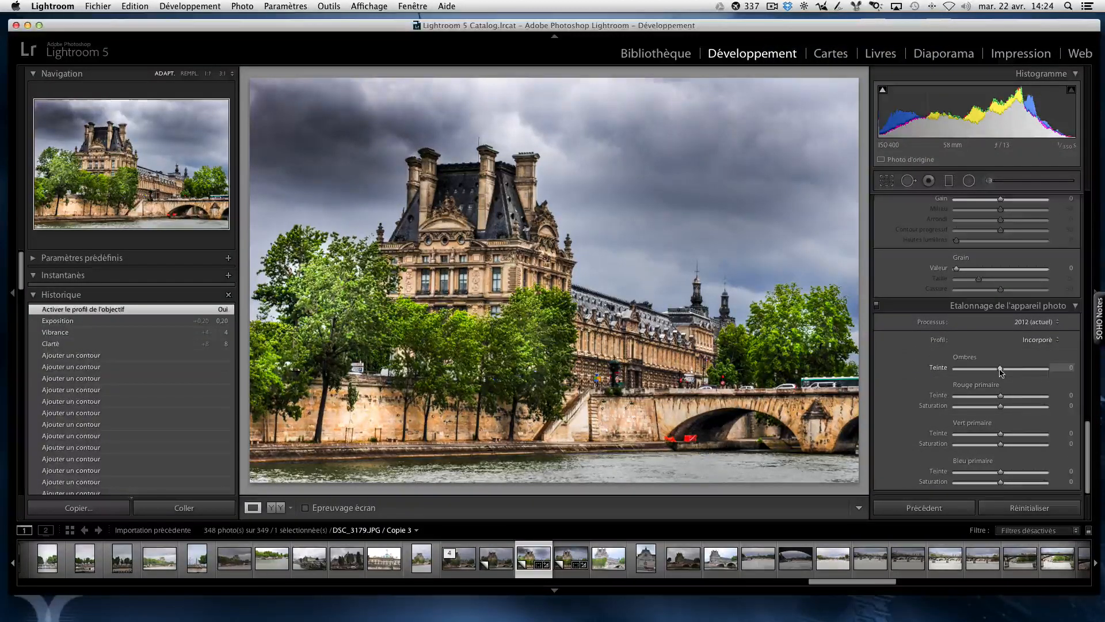
left_click_drag(991, 373, 998, 374)
scroll(998, 421, "down", 1)
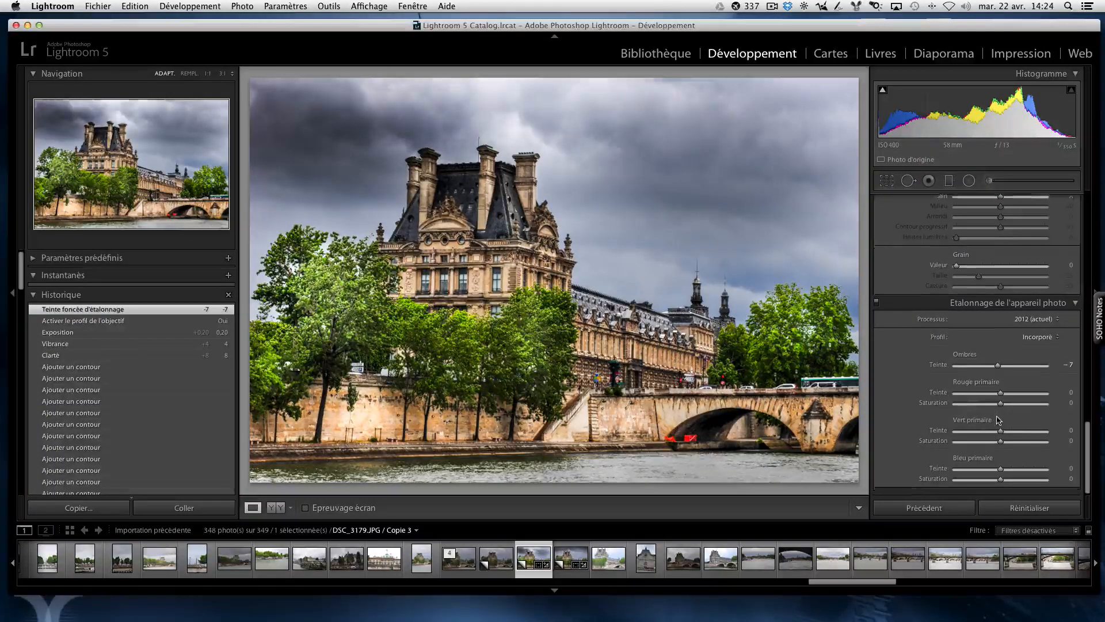
Step: View the unedited original DSC_3179.JPG for comparison and return to the developed virtual copy, Copie 3
scroll(998, 420, "up", 1)
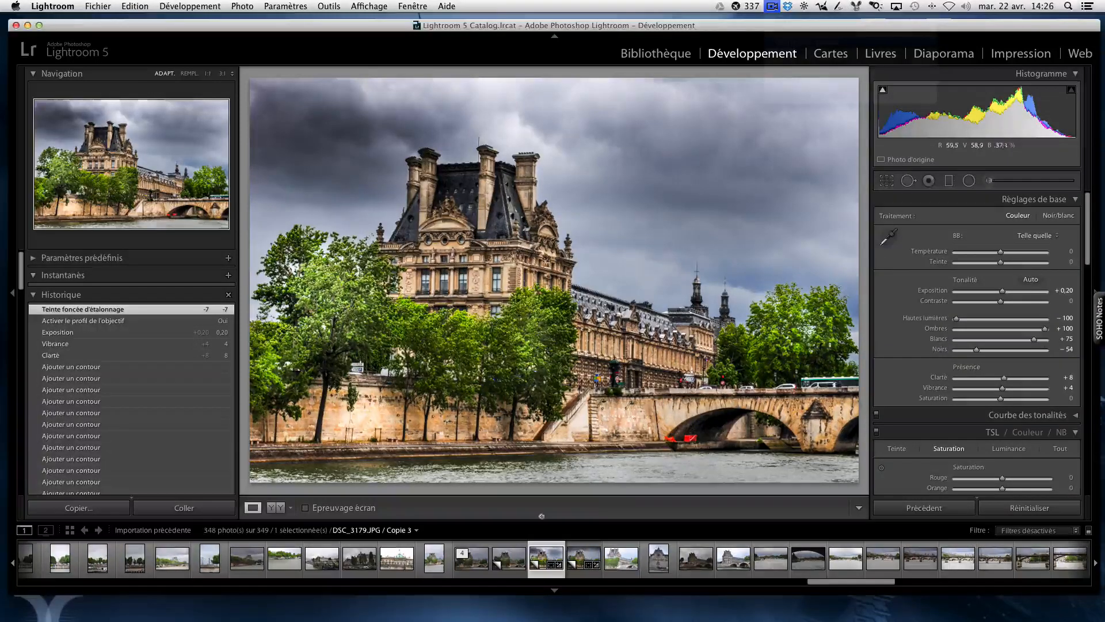
left_click(483, 549)
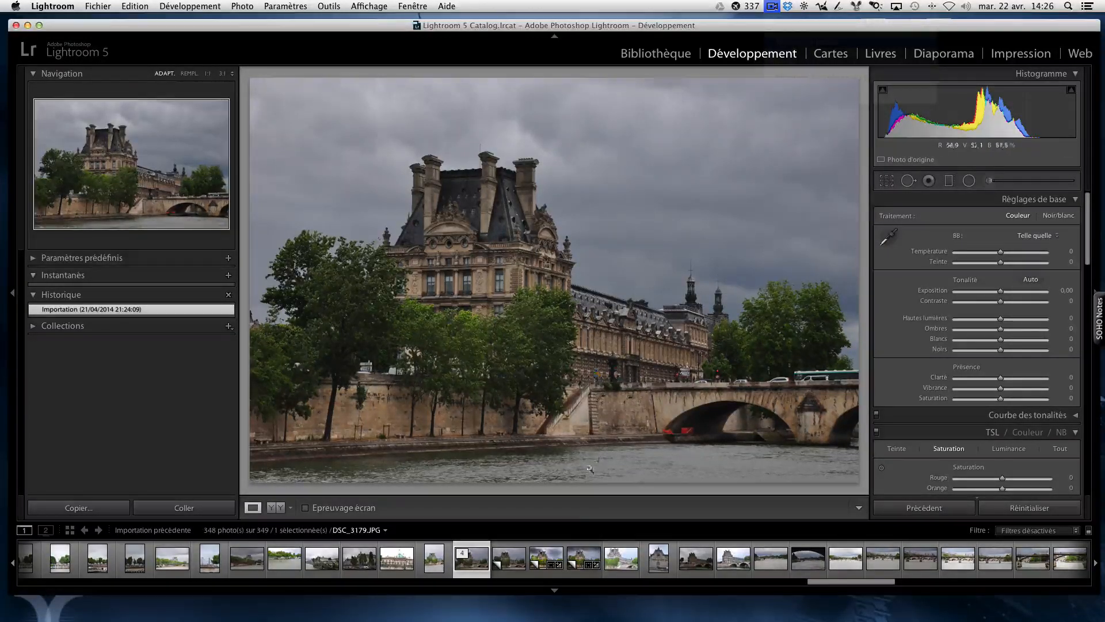
left_click(558, 547)
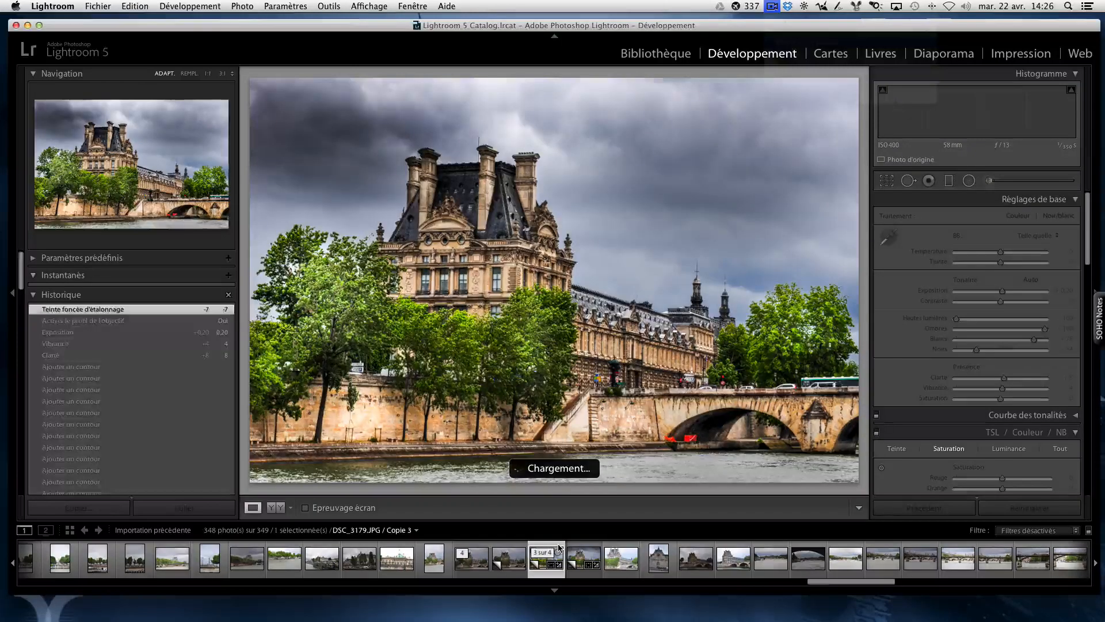